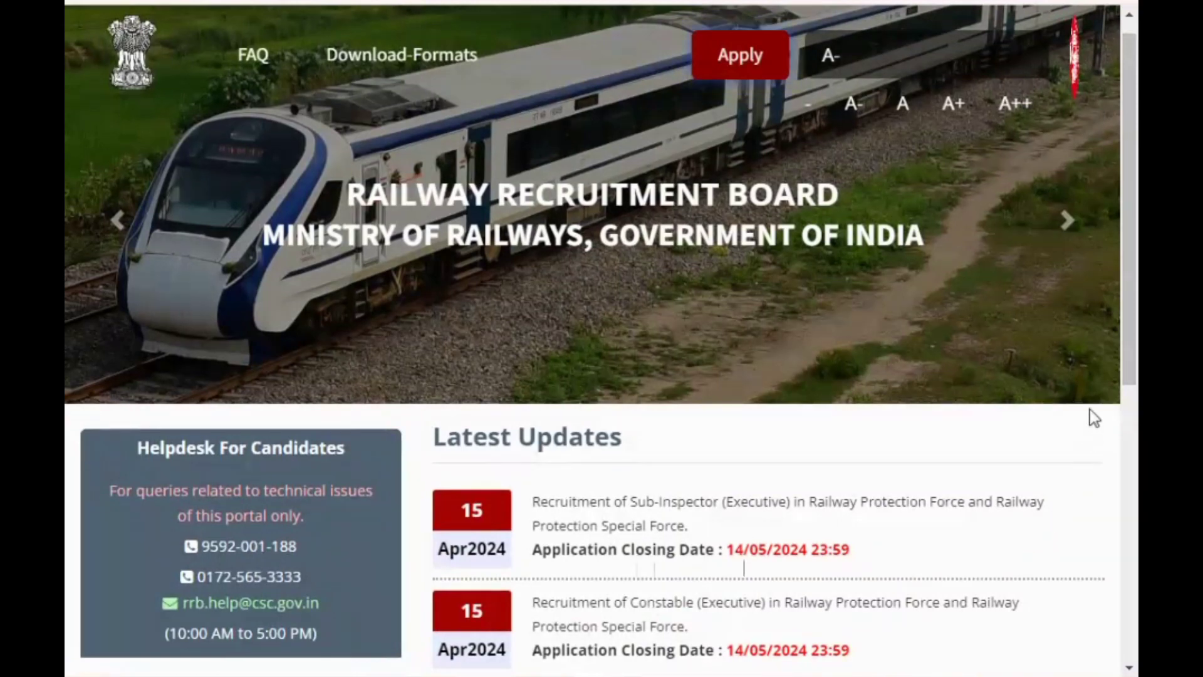
Open the account creation form for new applicants and dismiss the notice about existing accounts.
{"action": "left_click", "coordinate": [743, 80]}
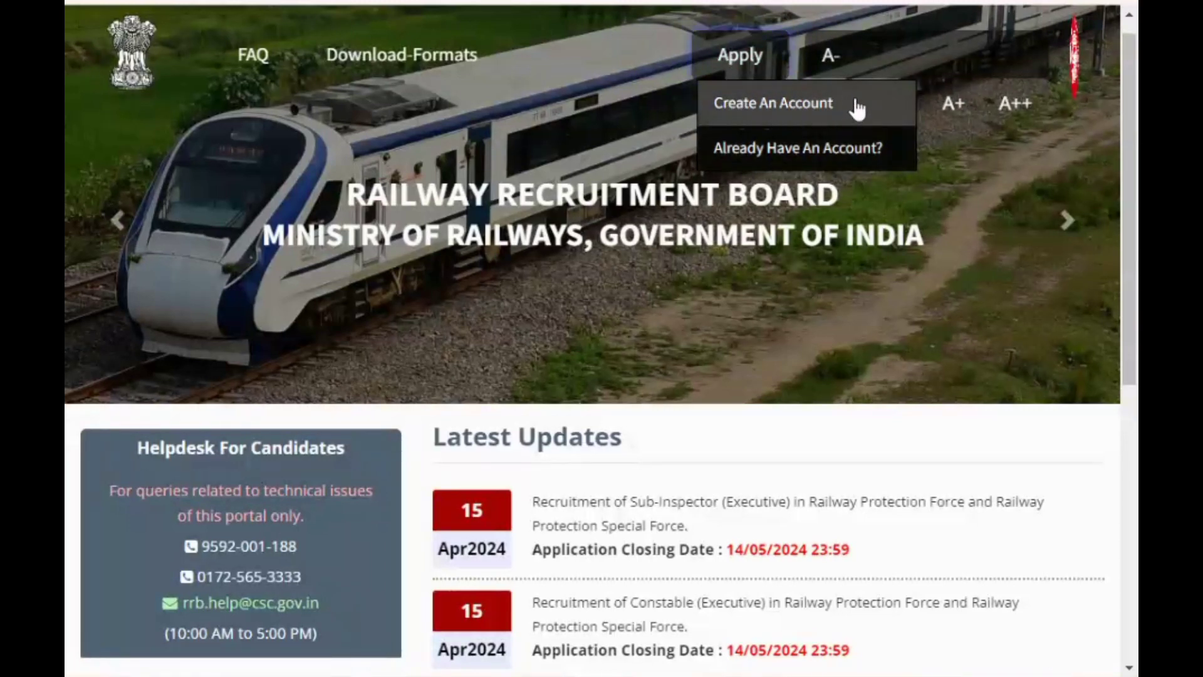
{"action": "left_click", "coordinate": [705, 121]}
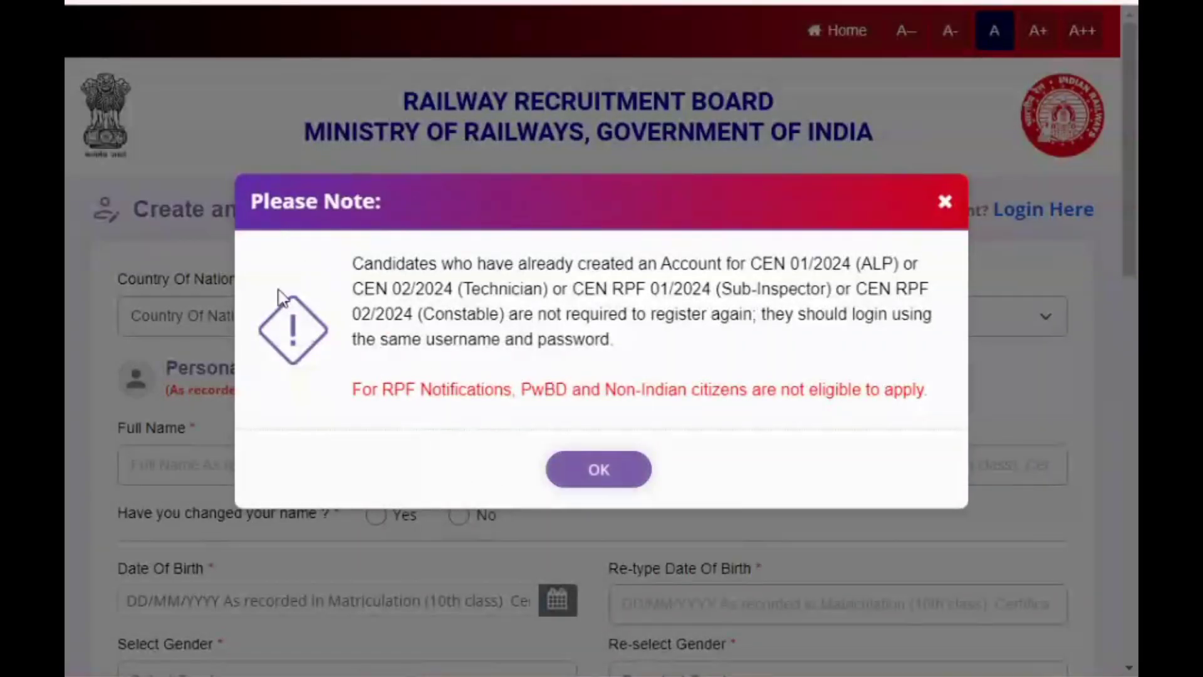
{"action": "left_click", "coordinate": [595, 479]}
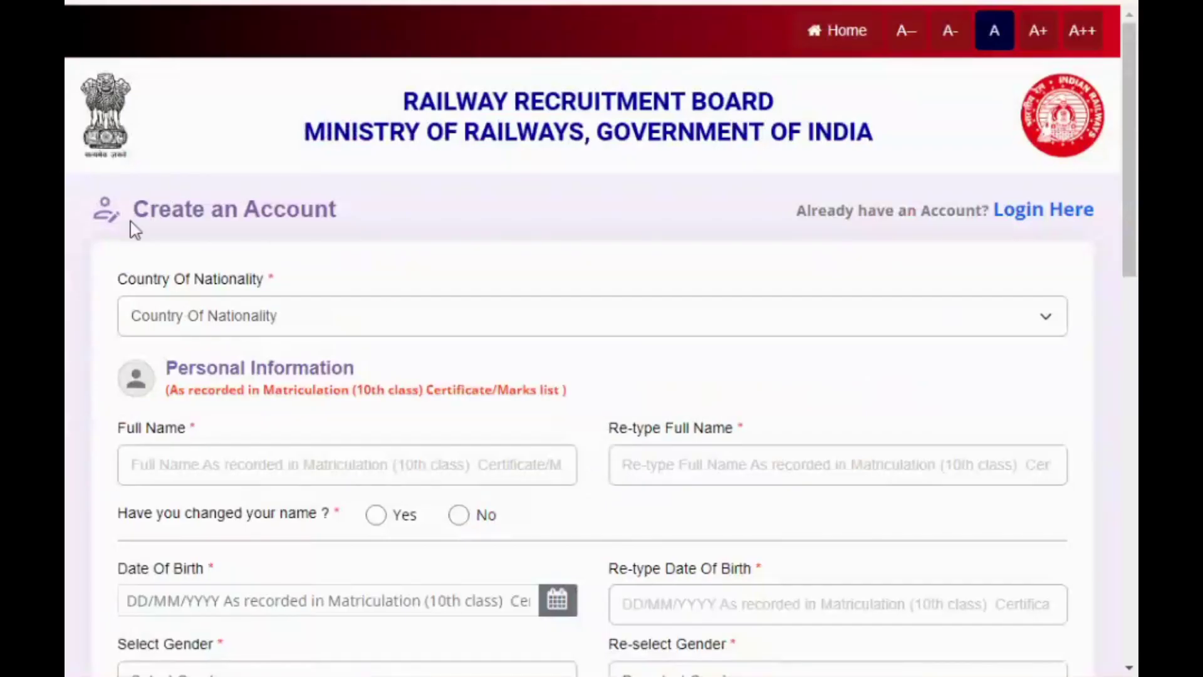
Set the country of nationality to India, visit both full name fields, and state No for a changed name.
{"action": "scroll", "coordinate": [136, 230], "scroll_direction": "down", "scroll_amount": 3}
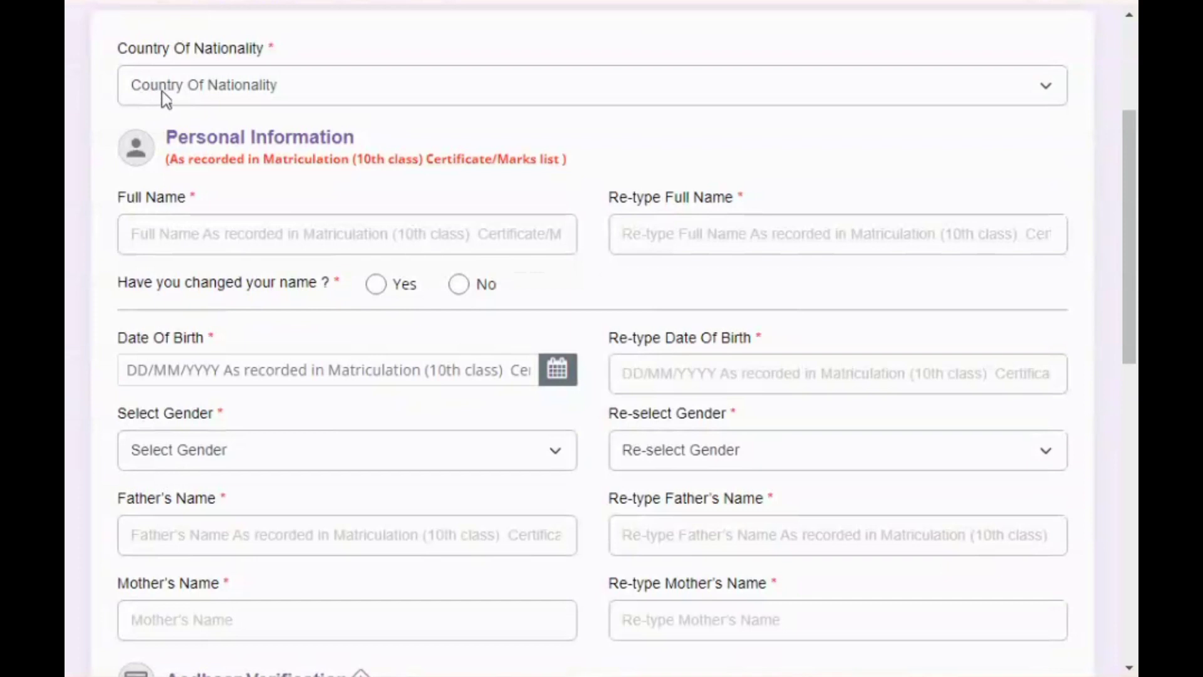
{"action": "left_click", "coordinate": [156, 88]}
{"action": "left_click", "coordinate": [161, 133]}
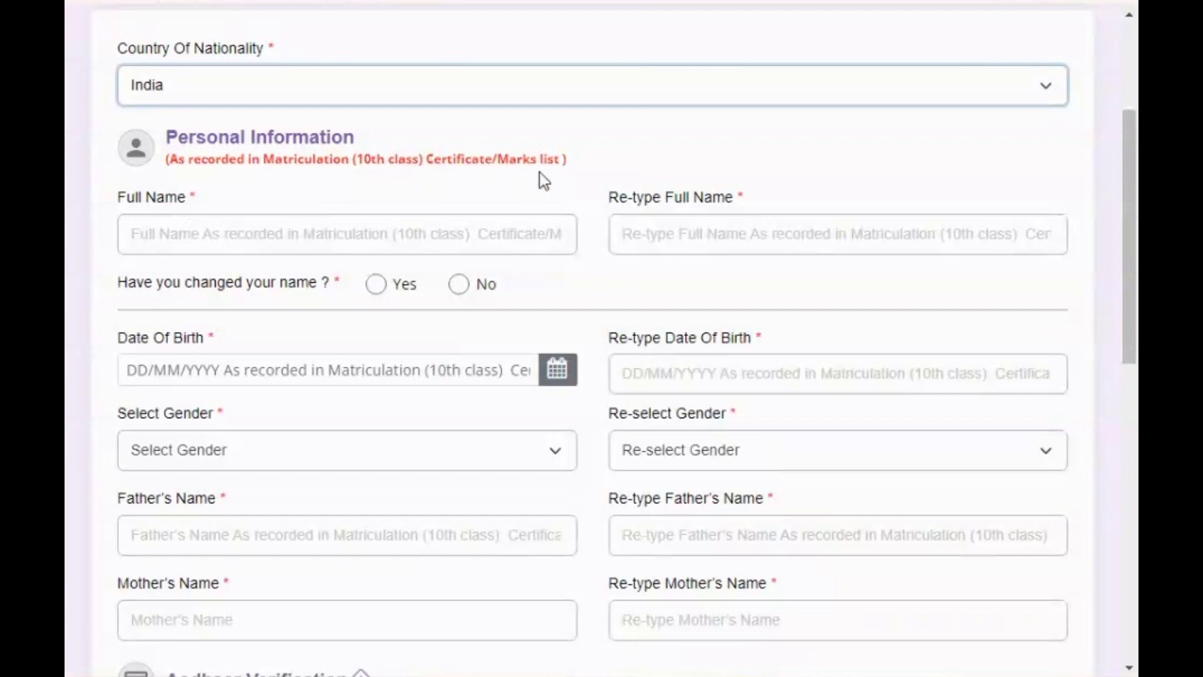
{"action": "left_click", "coordinate": [178, 237]}
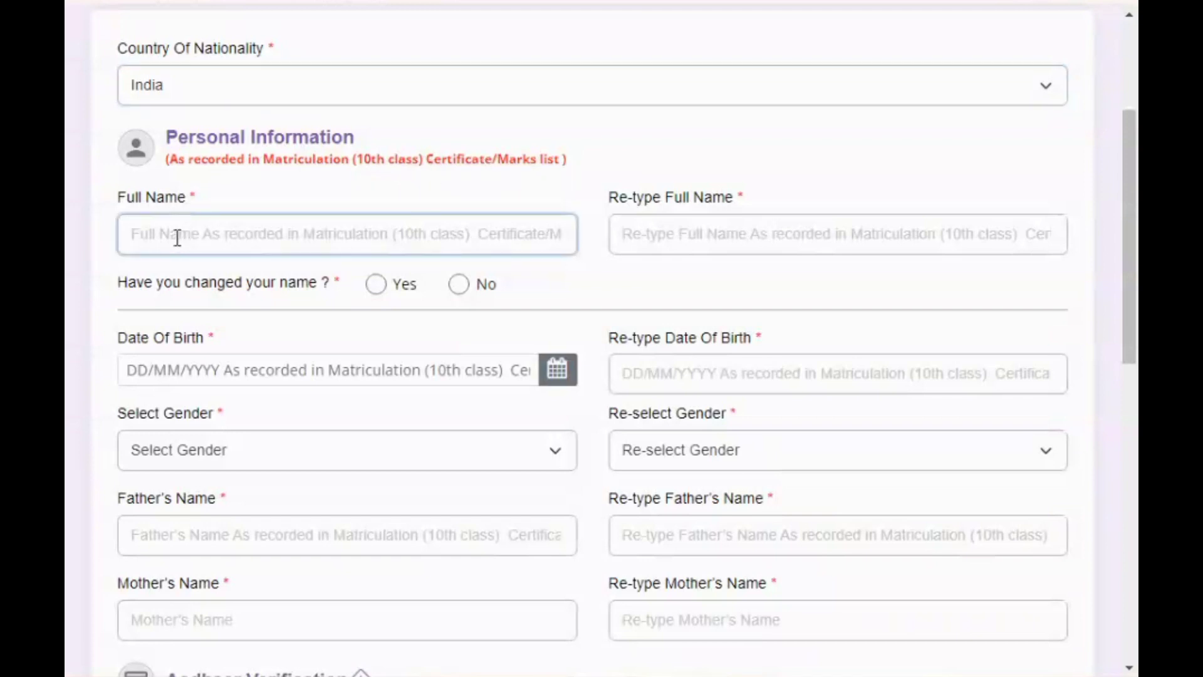
{"action": "left_click", "coordinate": [651, 240]}
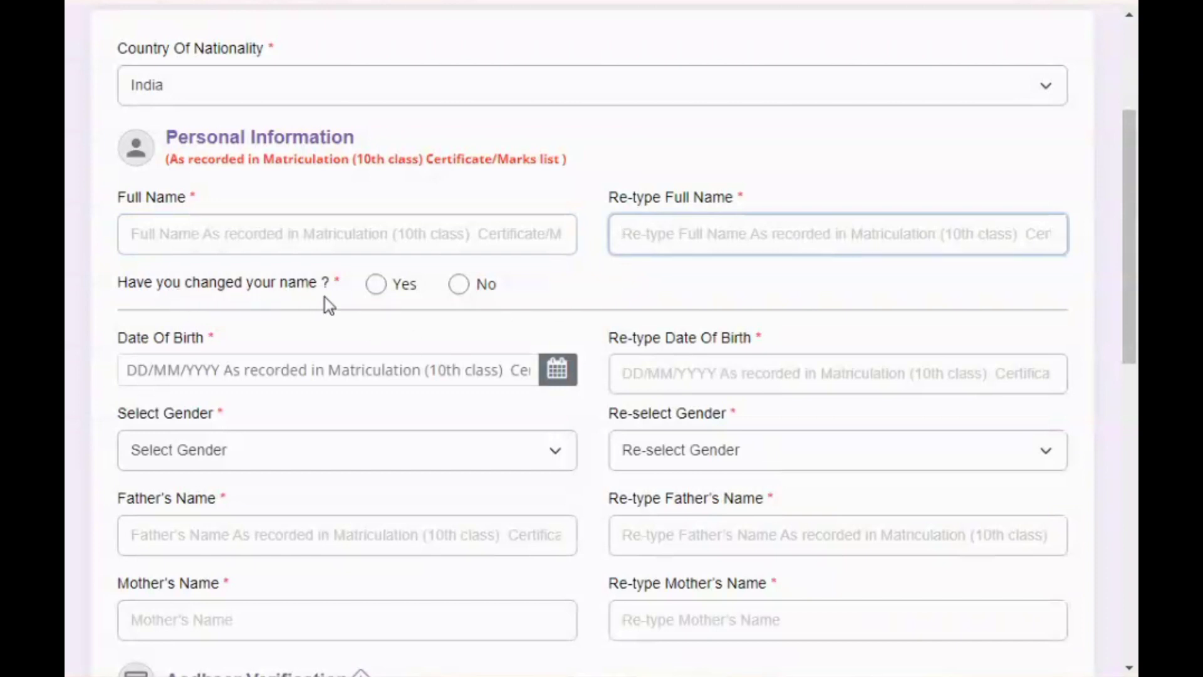
{"action": "left_click", "coordinate": [459, 286]}
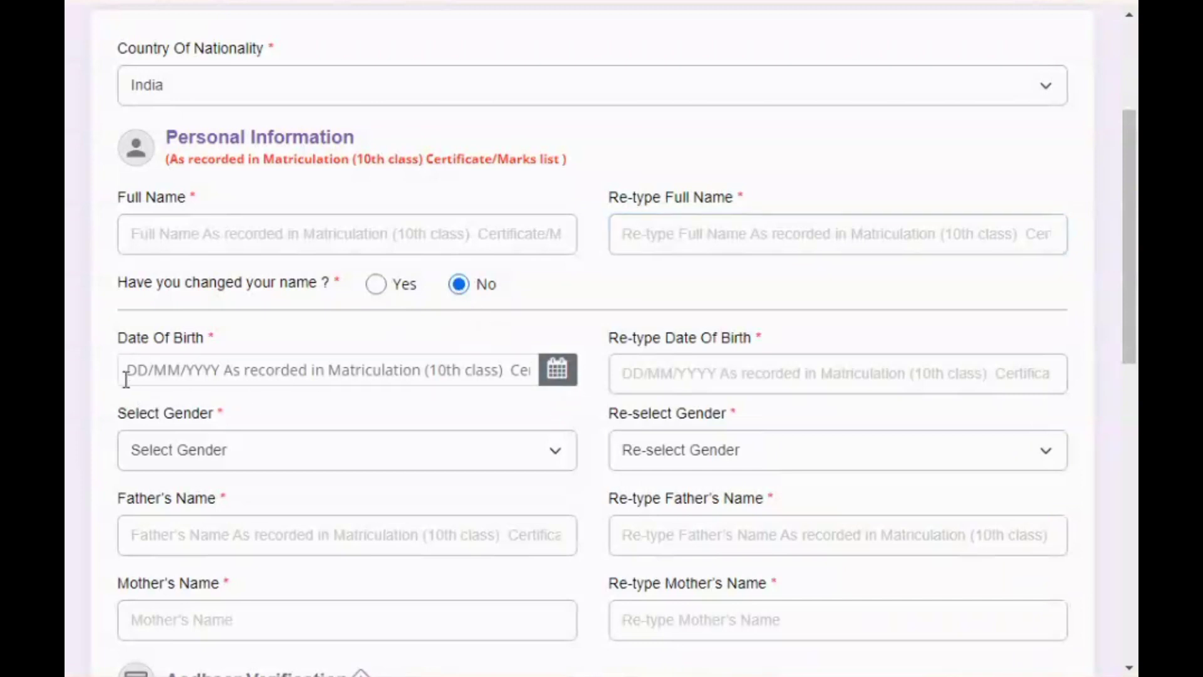
Visit both date of birth fields and set the gender and its re-selection to Male.
{"action": "left_click", "coordinate": [557, 371]}
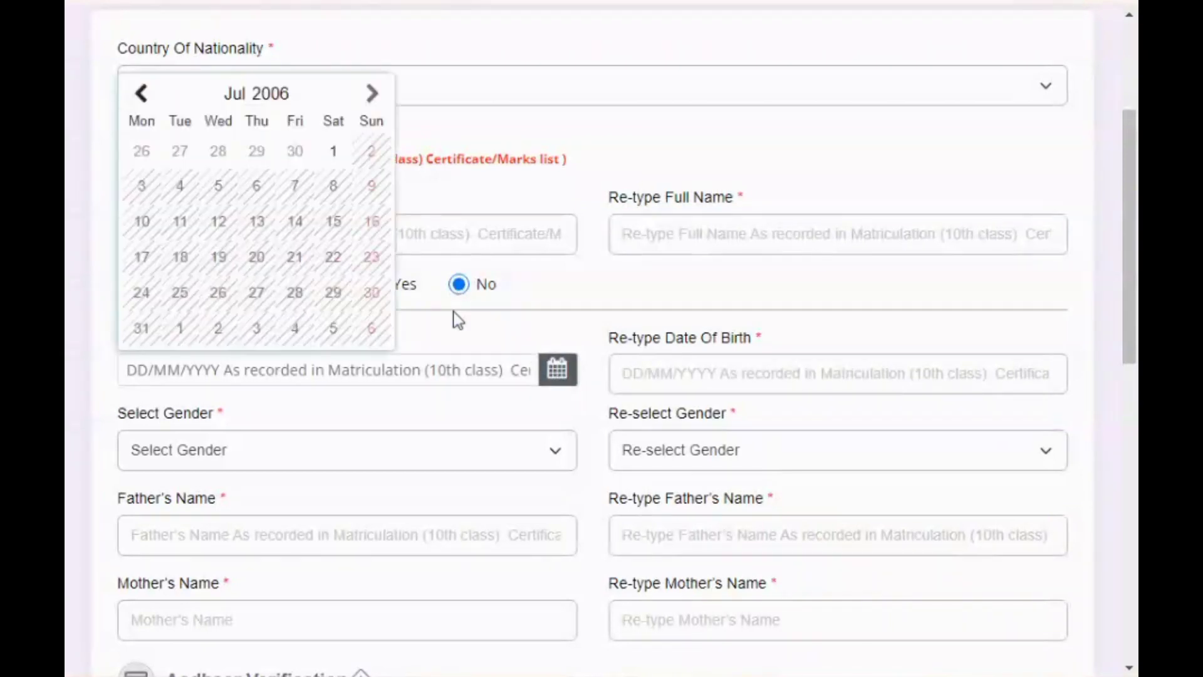
{"action": "left_click", "coordinate": [471, 375]}
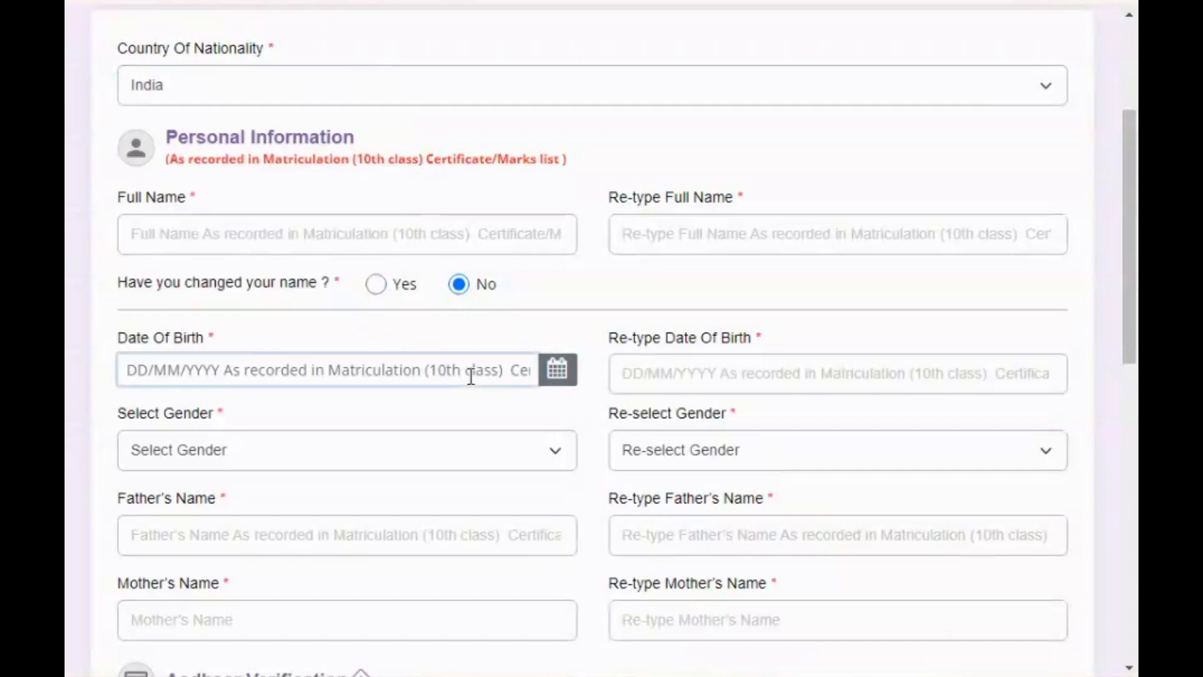
{"action": "left_click", "coordinate": [651, 382]}
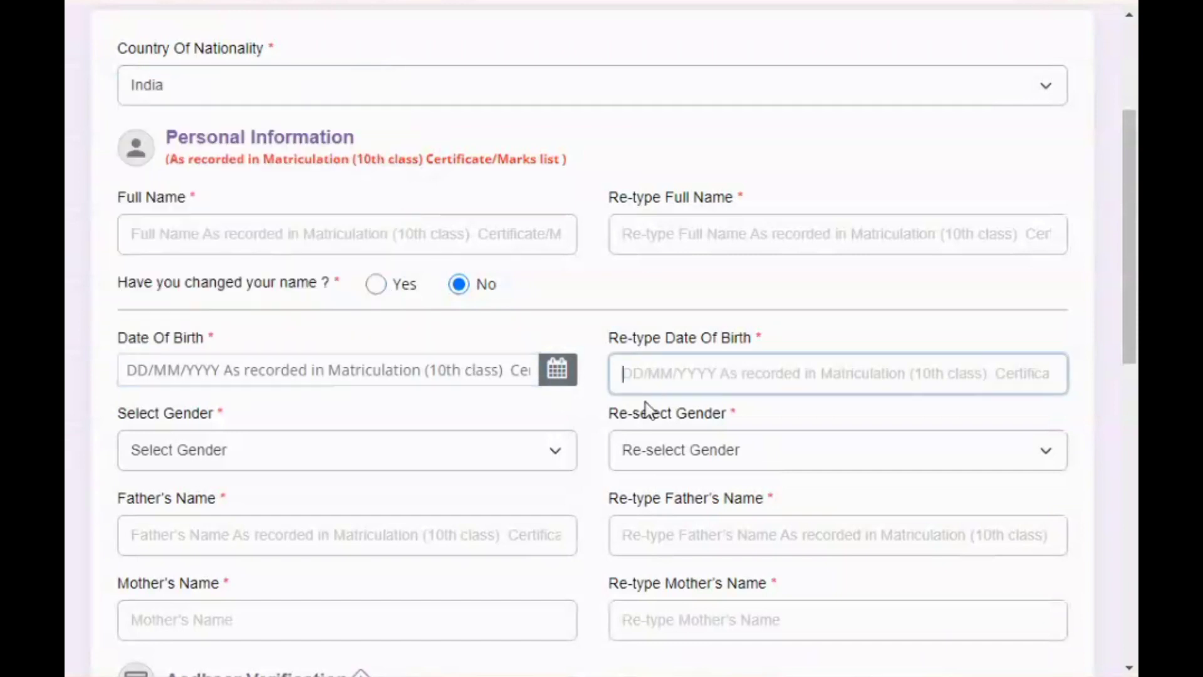
{"action": "left_click", "coordinate": [134, 453]}
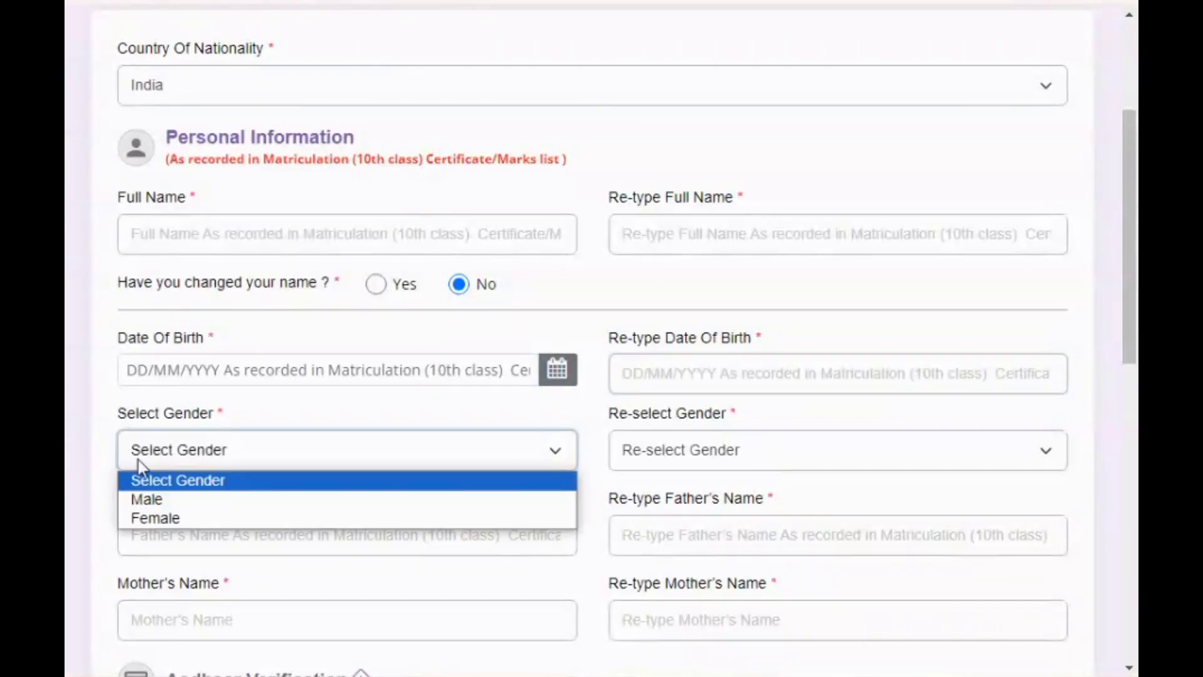
{"action": "left_click", "coordinate": [148, 501]}
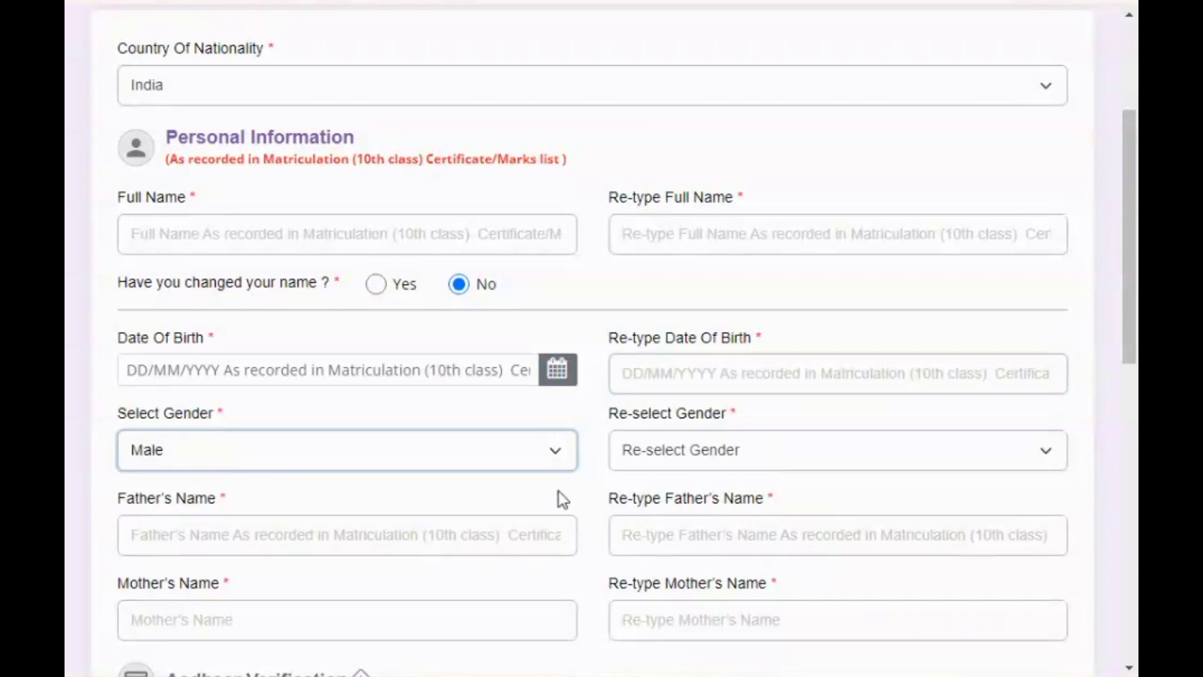
{"action": "left_click", "coordinate": [660, 459]}
{"action": "left_click", "coordinate": [652, 500]}
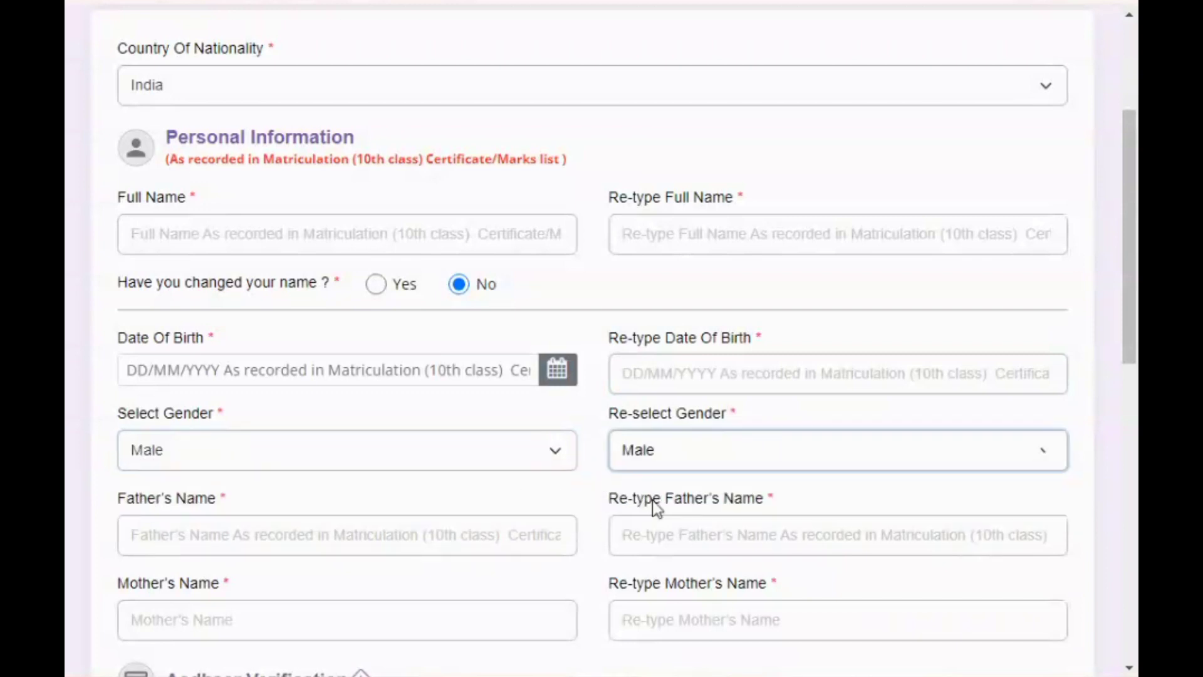
Go through the father's and mother's name fields and their re-type fields.
{"action": "left_click", "coordinate": [212, 537]}
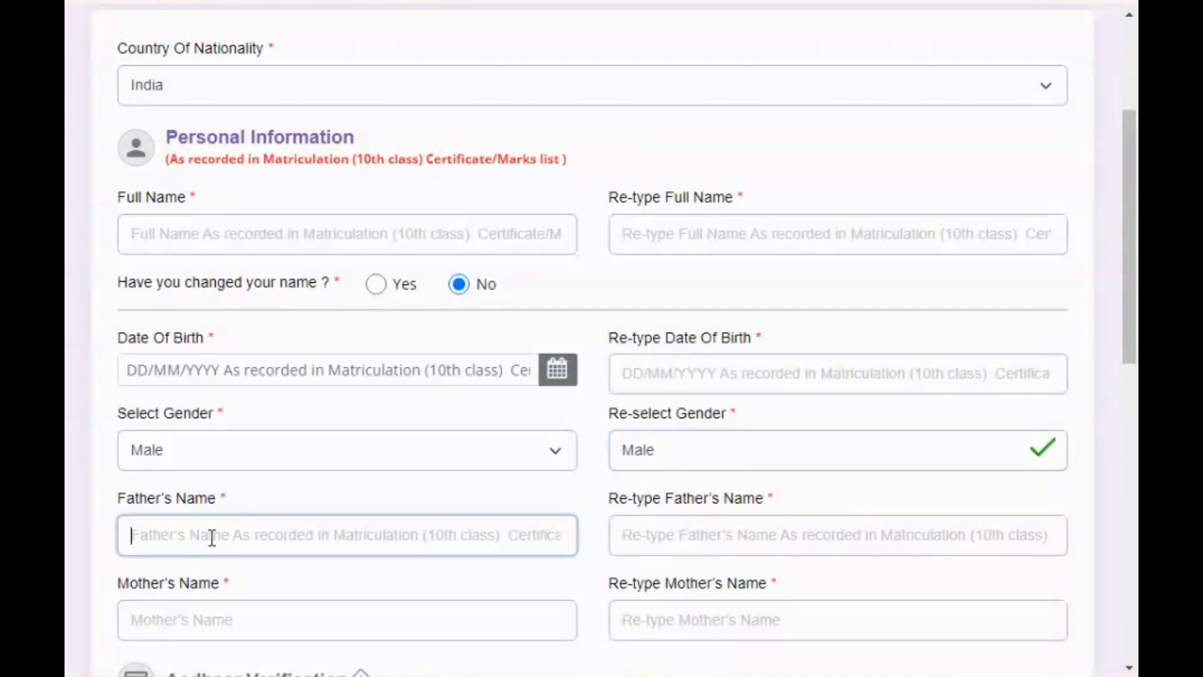
{"action": "left_click", "coordinate": [652, 544]}
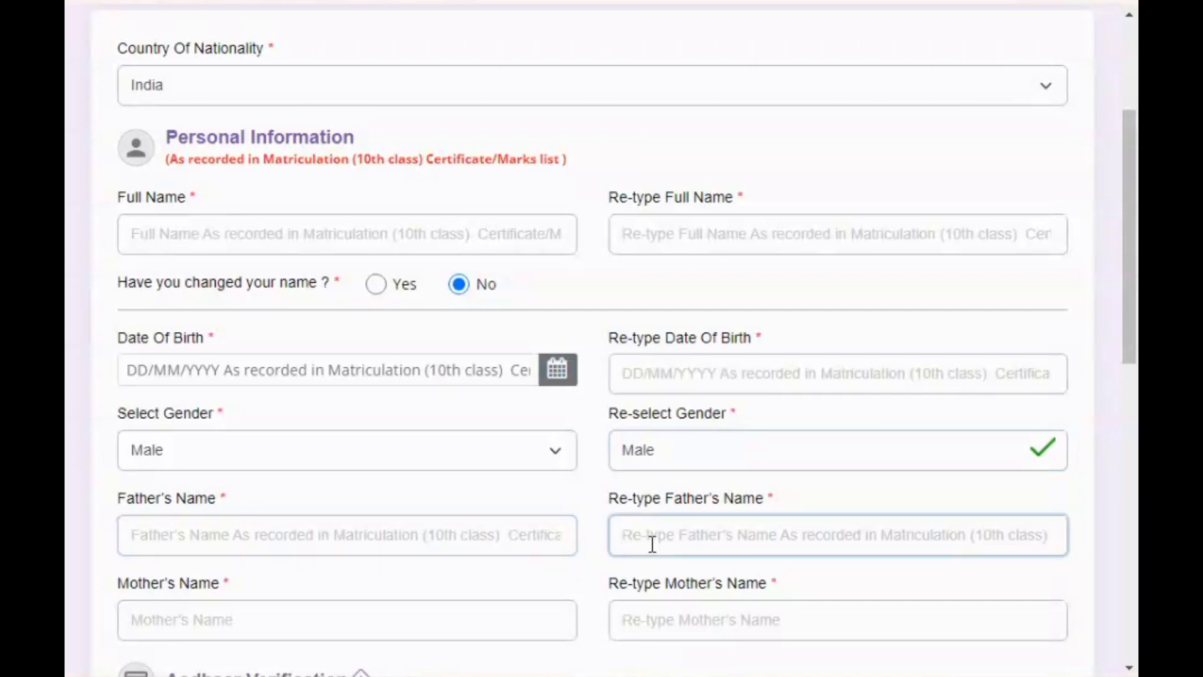
{"action": "left_click", "coordinate": [218, 622]}
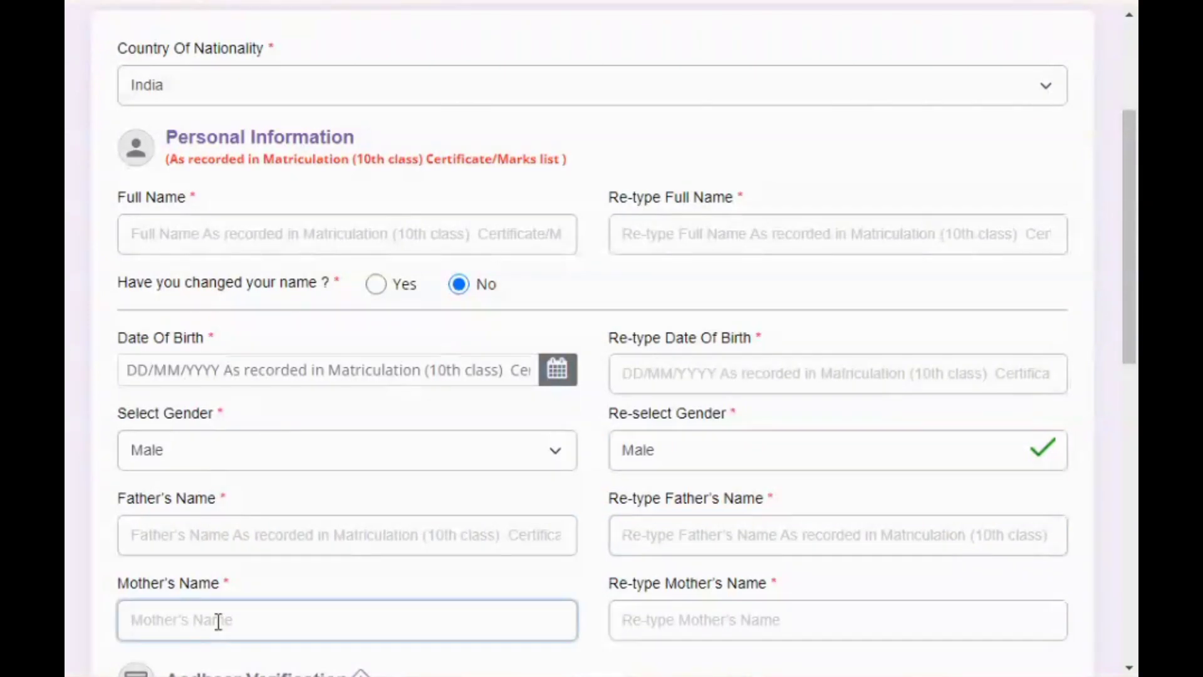
{"action": "left_click", "coordinate": [649, 621]}
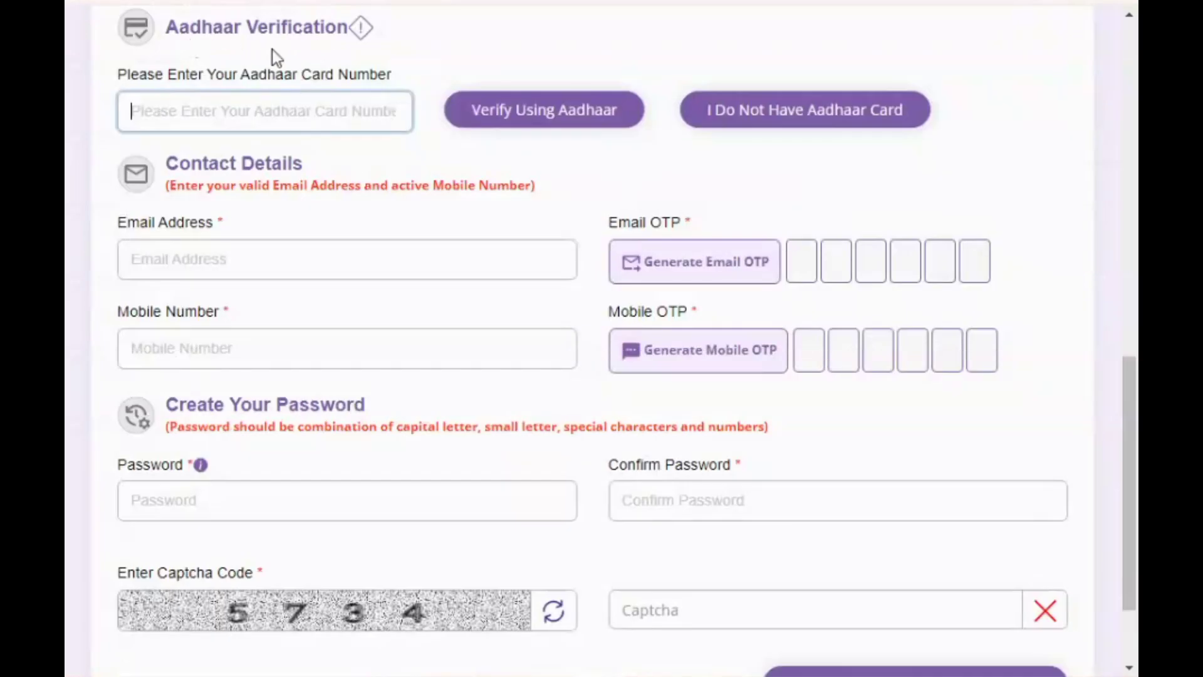
Enter the Aadhaar card number and start the verification using Aadhaar.
{"action": "key", "text": "ctrl+v"}
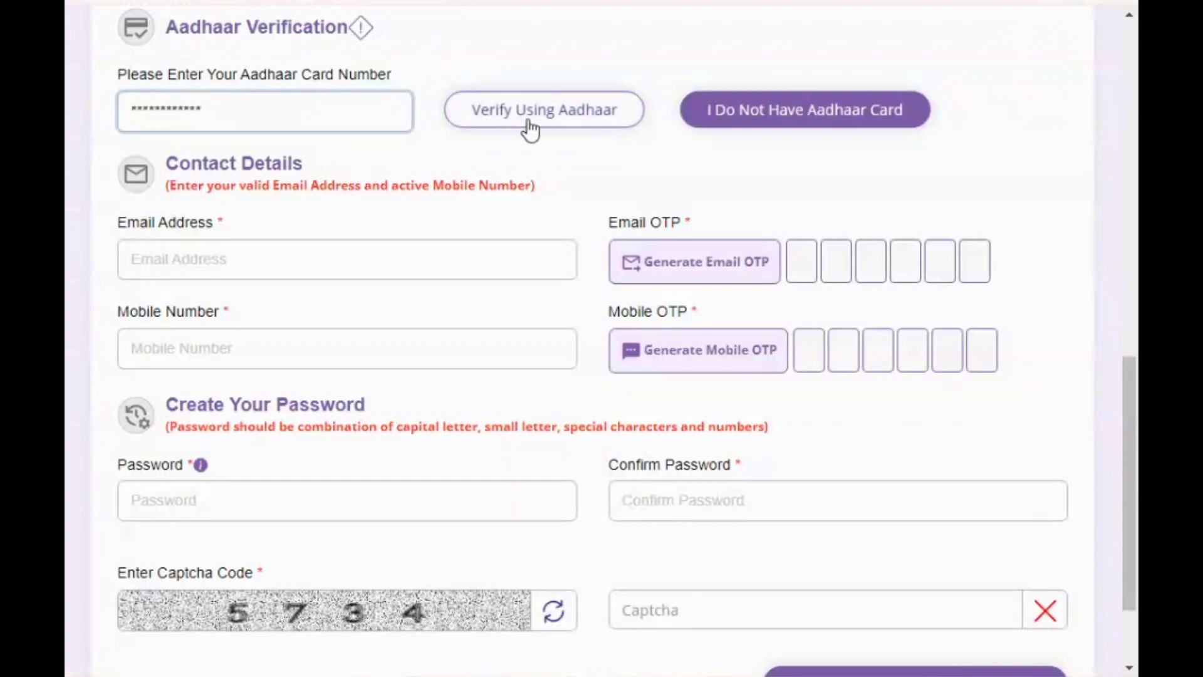
{"action": "left_click", "coordinate": [555, 125]}
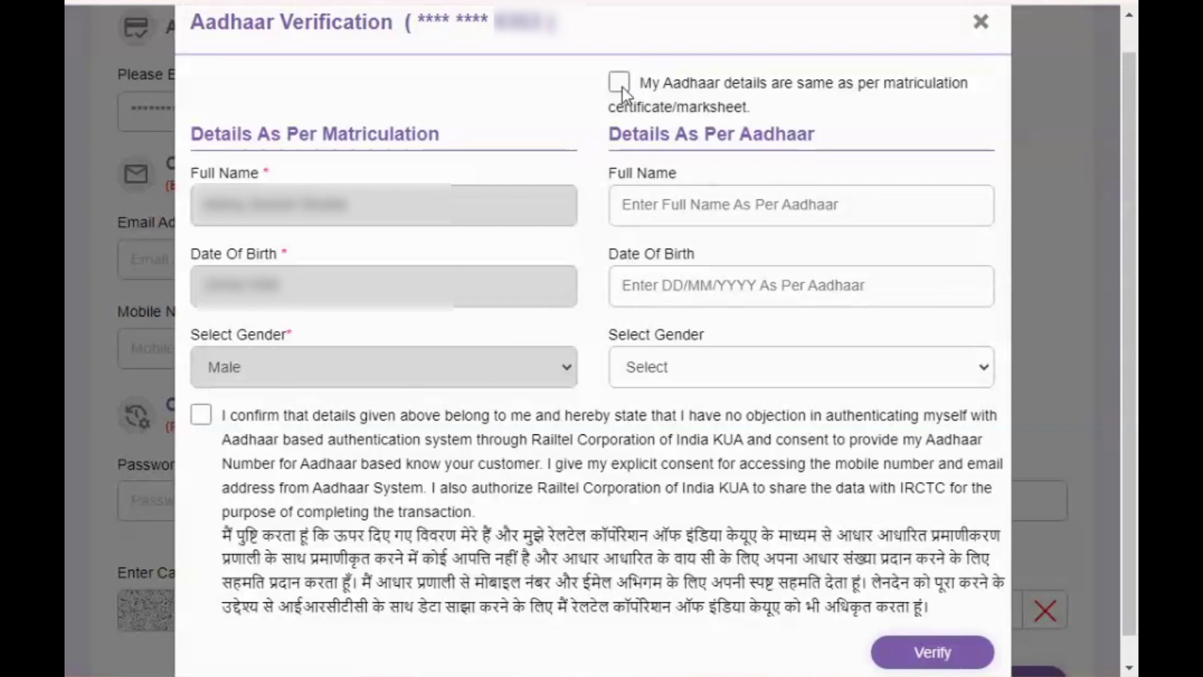
Mark the Aadhaar details as same as per the matriculation certificate, give the authentication consent, and submit them for verification.
{"action": "left_click", "coordinate": [631, 204]}
{"action": "left_click", "coordinate": [645, 270]}
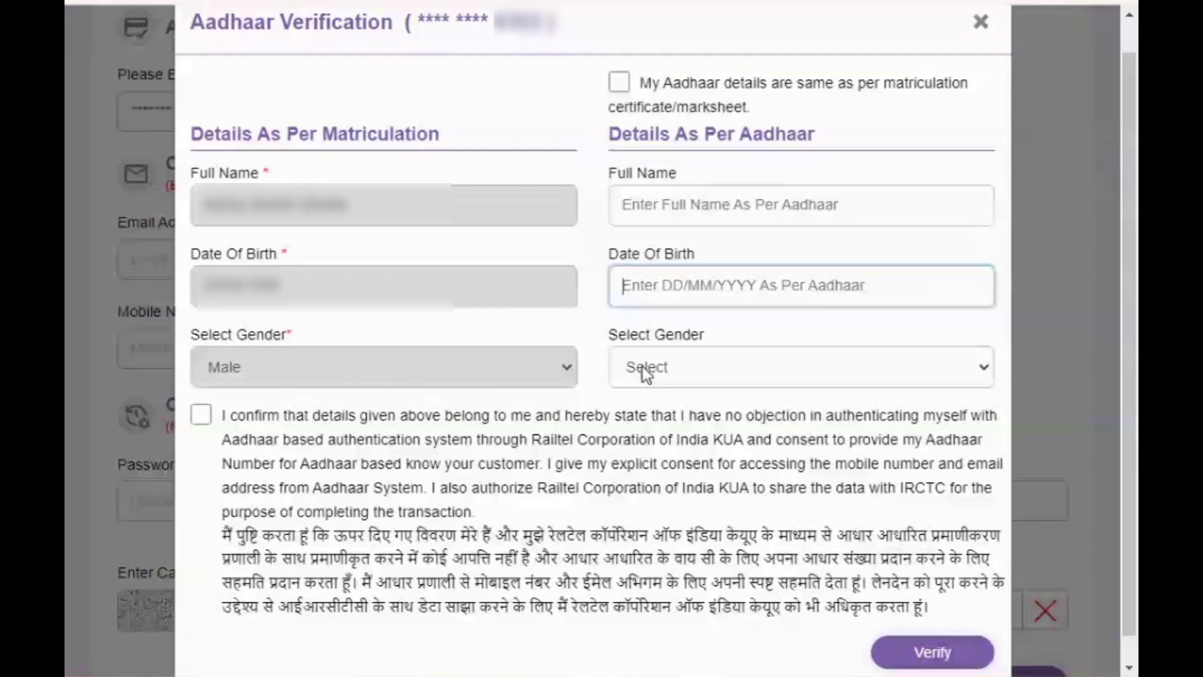
{"action": "left_click", "coordinate": [642, 371]}
{"action": "left_click", "coordinate": [641, 371]}
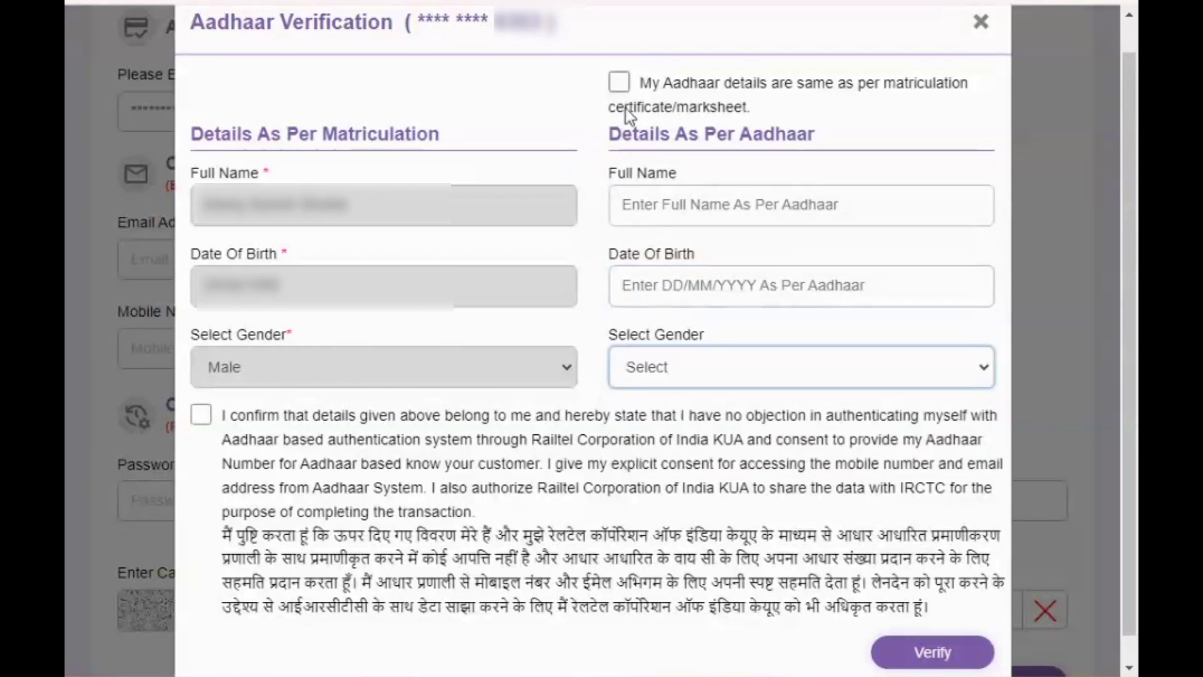
{"action": "left_click", "coordinate": [619, 84]}
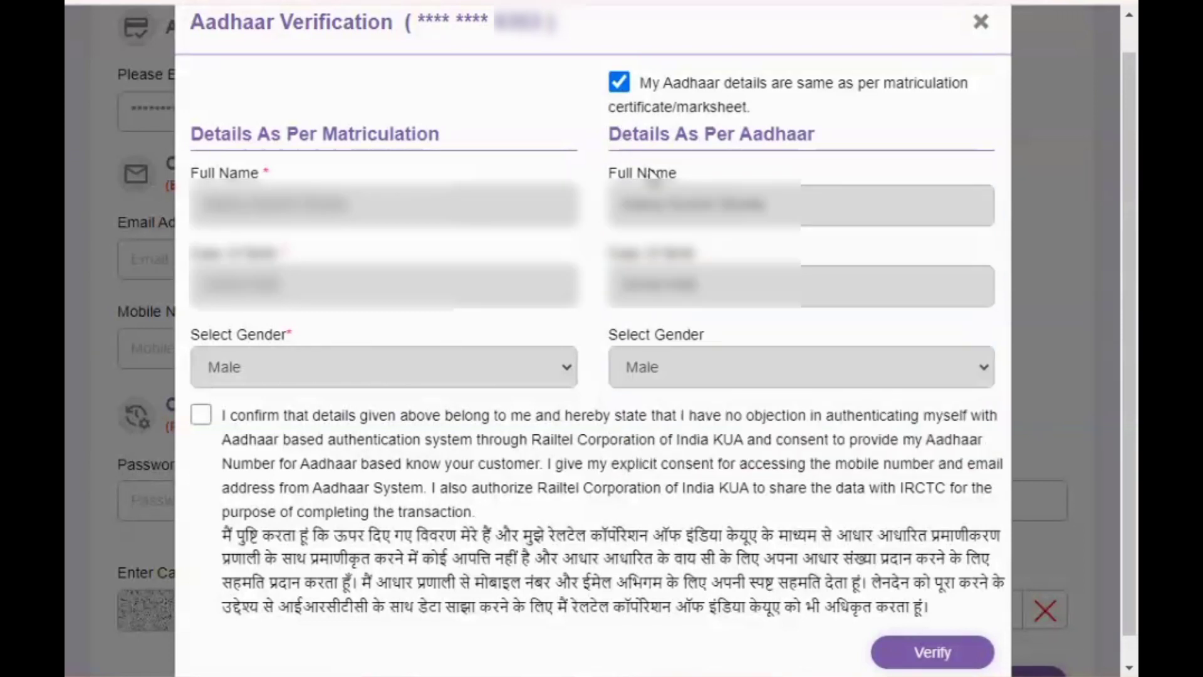
{"action": "left_click", "coordinate": [201, 416]}
{"action": "left_click", "coordinate": [912, 655]}
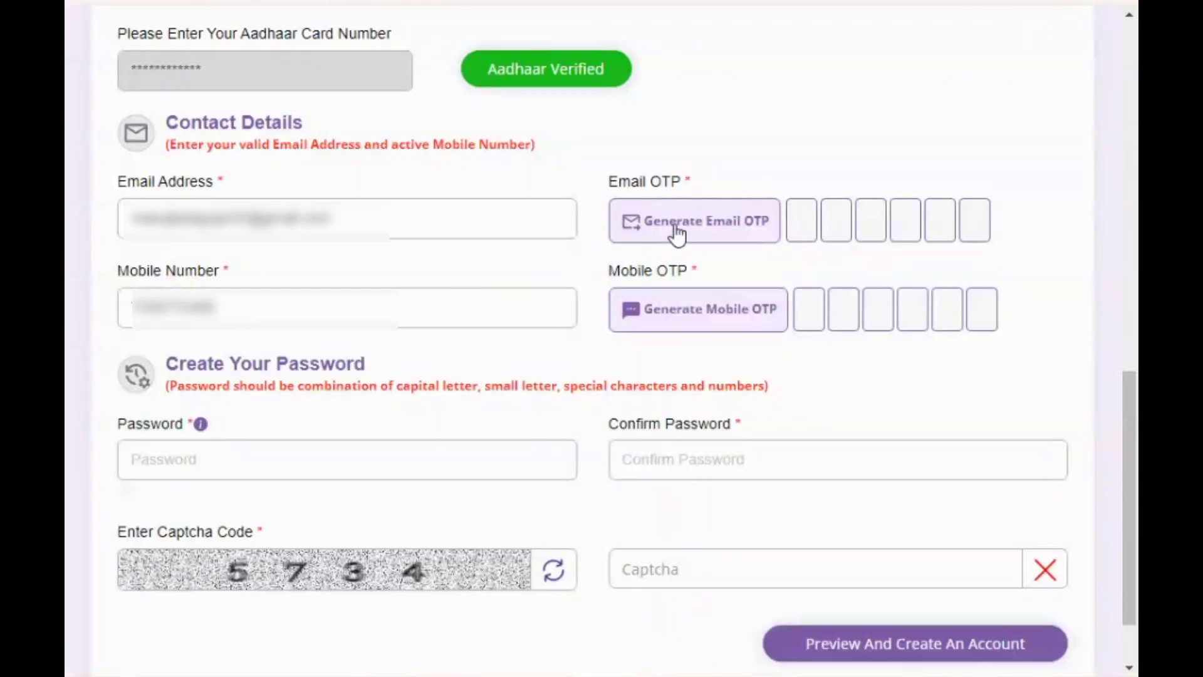
Generate the one-time codes for the email address and the mobile number.
{"action": "left_click", "coordinate": [676, 224]}
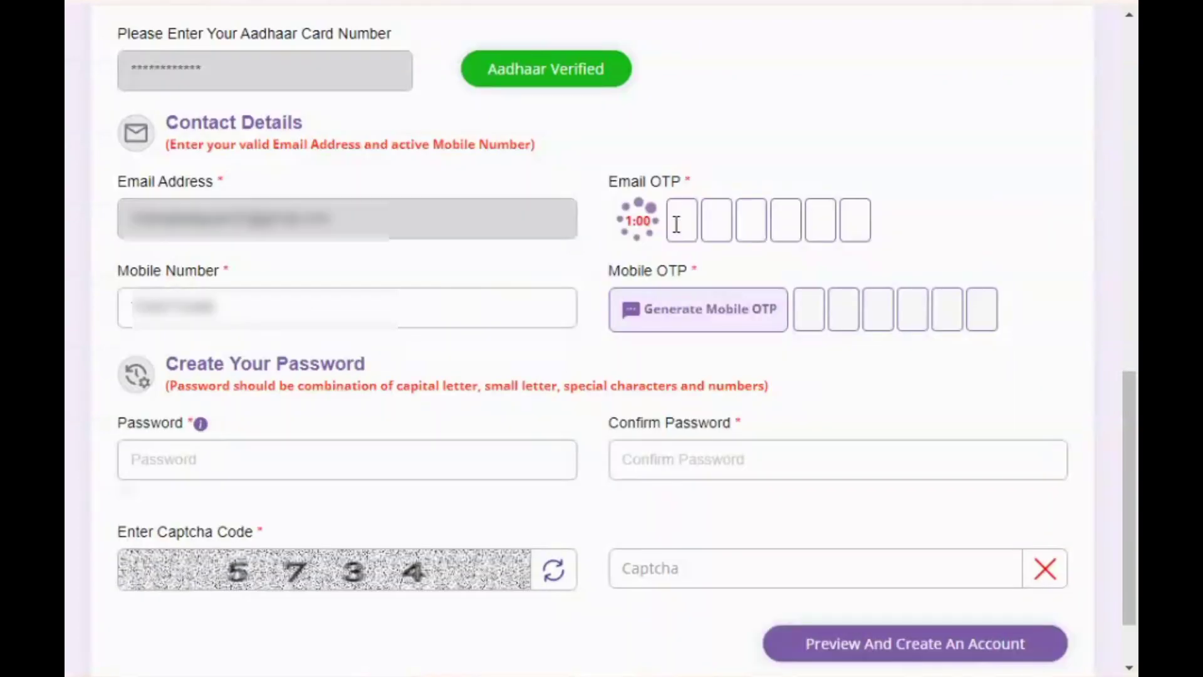
{"action": "left_click", "coordinate": [657, 324]}
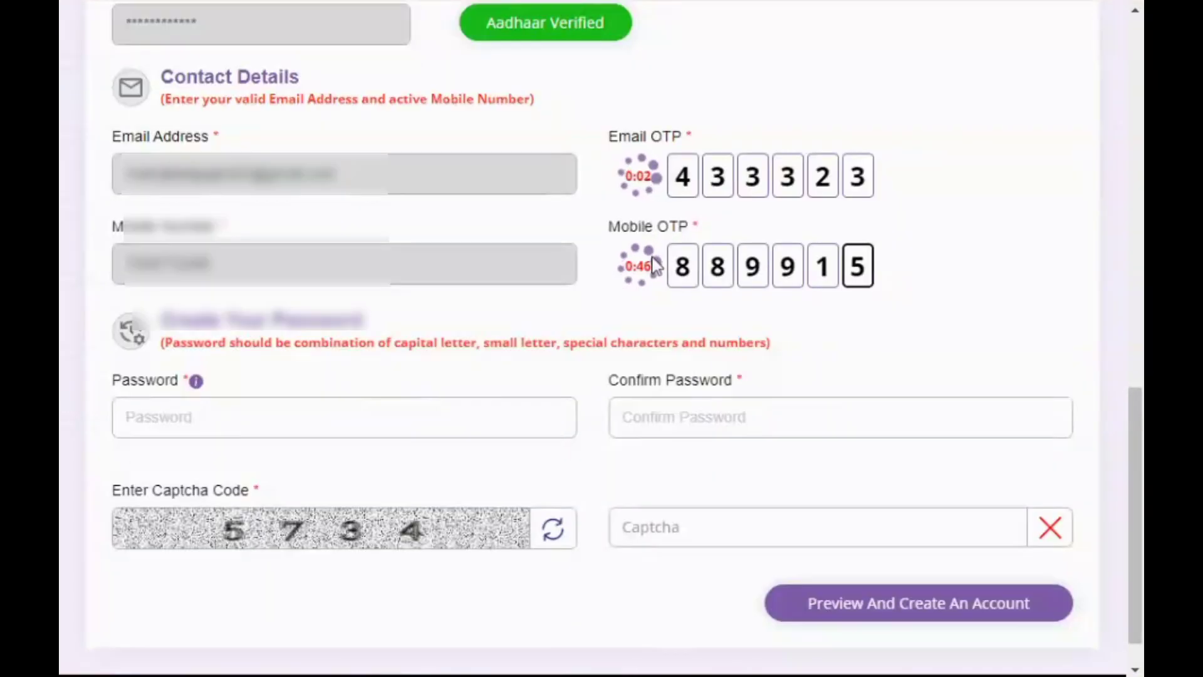
Enter the new account password and repeat it in the confirmation field.
{"action": "left_click", "coordinate": [196, 422]}
{"action": "key", "text": "ctrl+v"}
{"action": "left_click", "coordinate": [679, 421]}
{"action": "key", "text": "ctrl+v"}
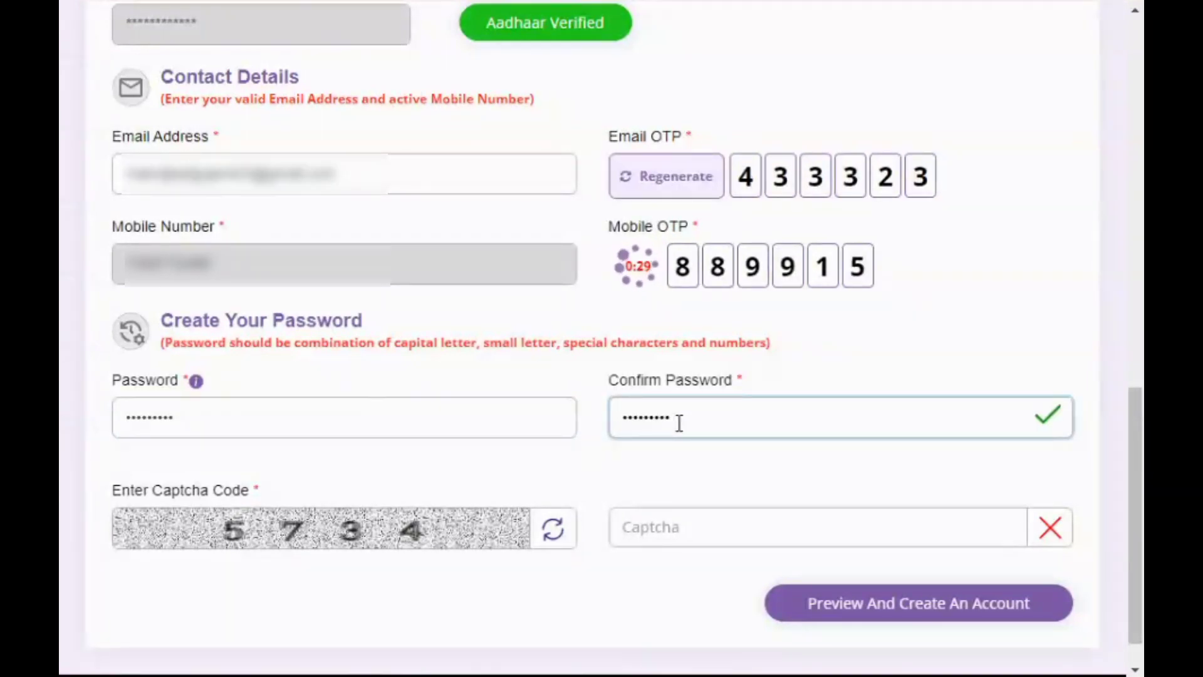
Complete the captcha, confirm the previewed details as re-checked and correct, and create the account.
{"action": "left_click", "coordinate": [657, 537]}
{"action": "type", "text": "5734"}
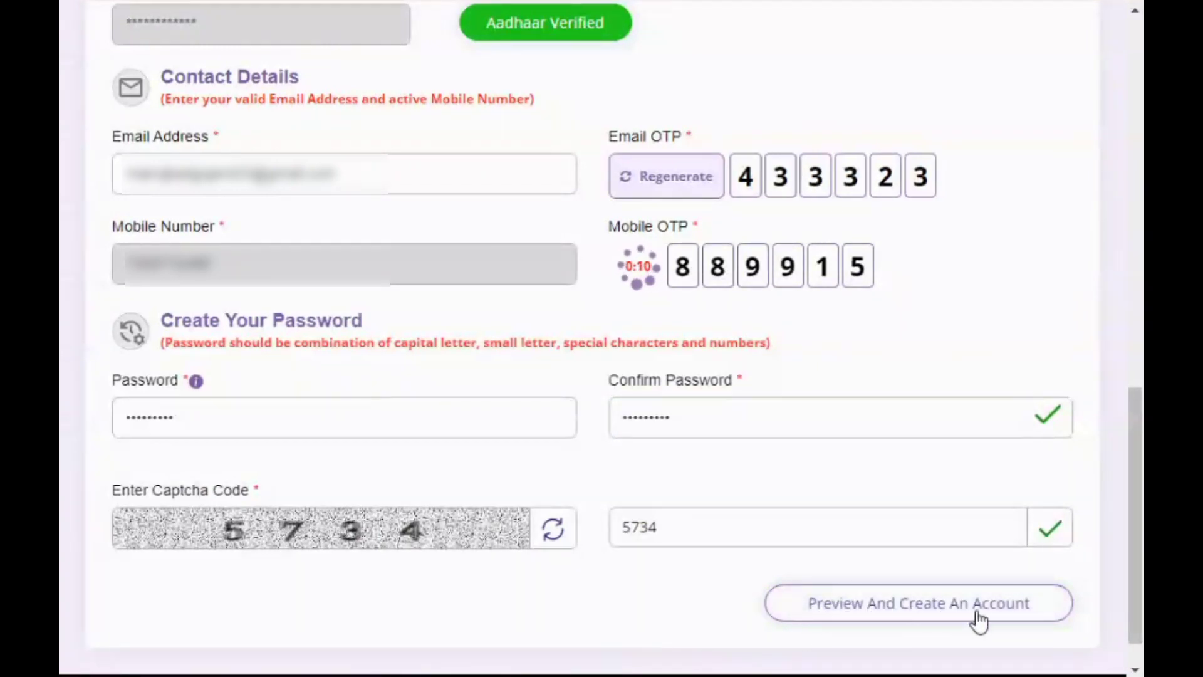
{"action": "left_click", "coordinate": [979, 620]}
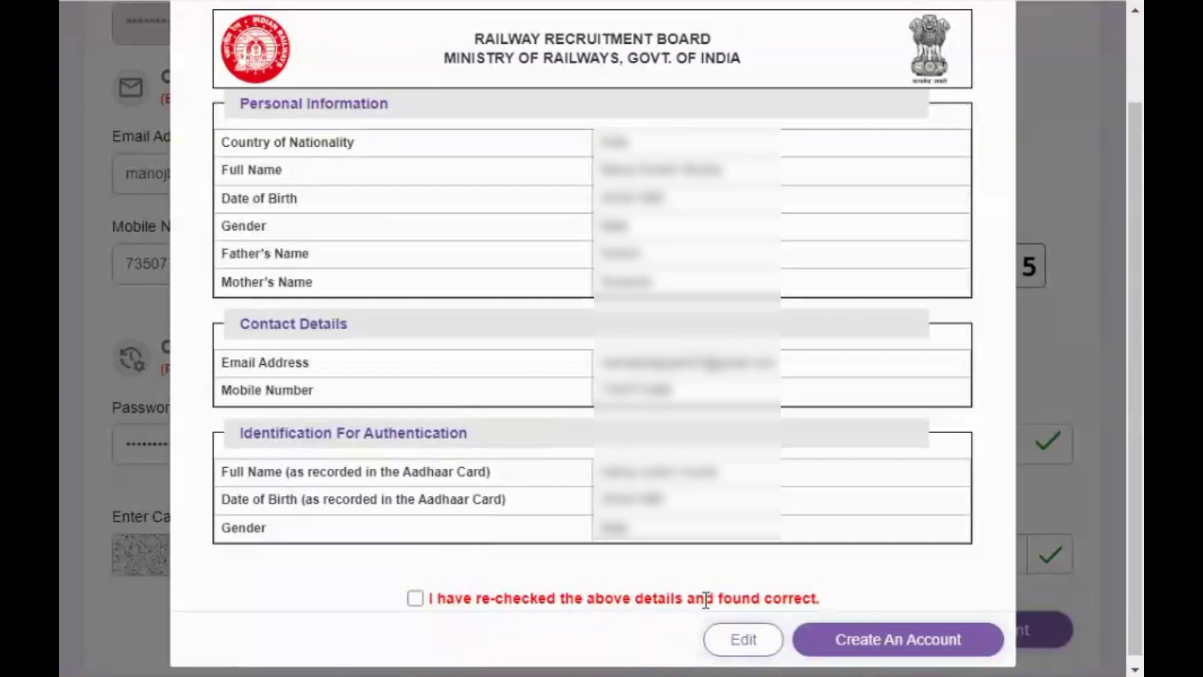
{"action": "left_click", "coordinate": [416, 600]}
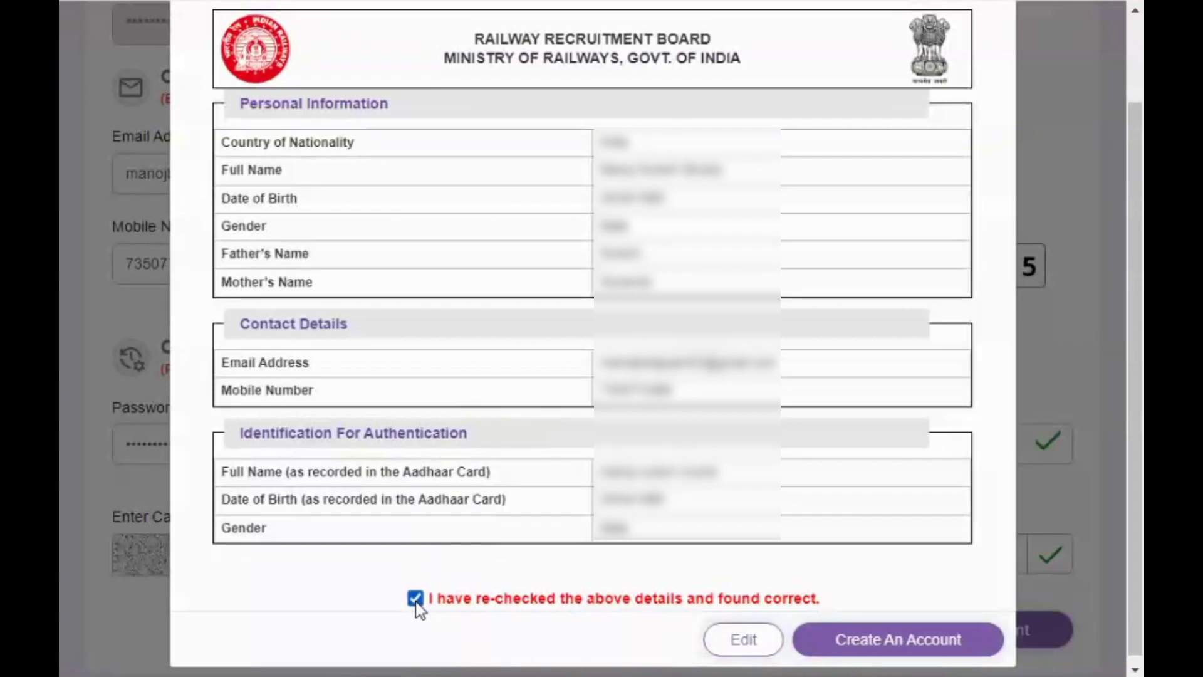
{"action": "left_click", "coordinate": [863, 645]}
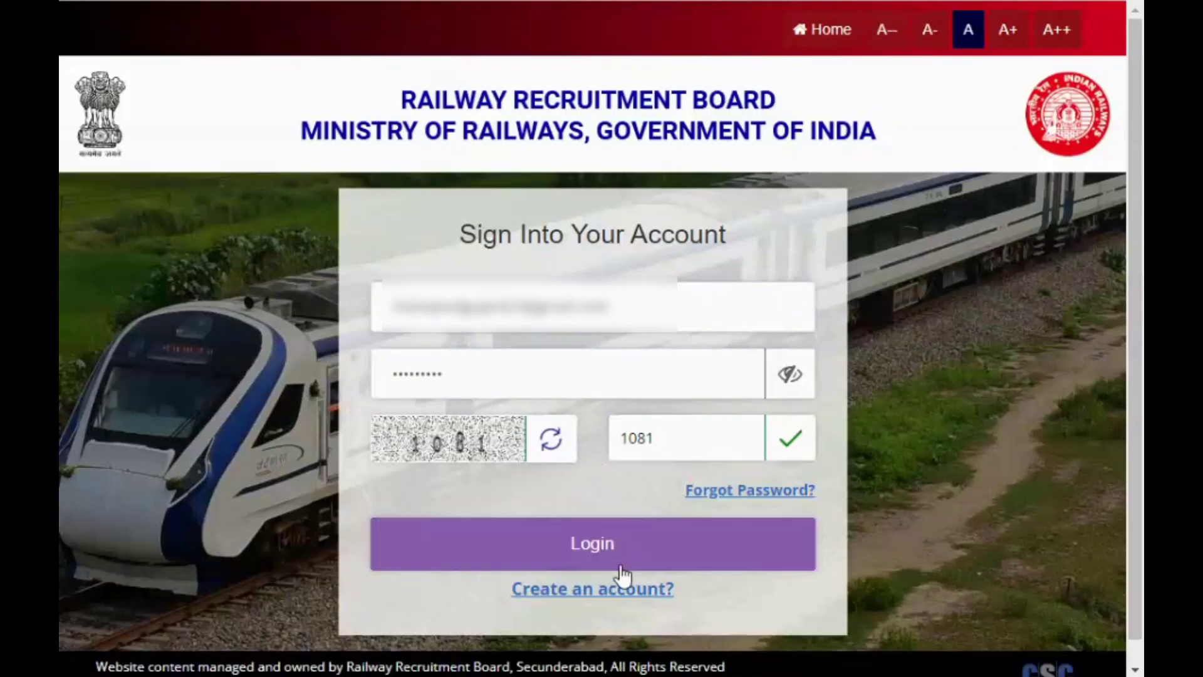
Log in and start the CEN No. RPF 02/2024 Constable (Executive) online application, declaring no current debarment by any RRB/RRC.
{"action": "left_click", "coordinate": [592, 543]}
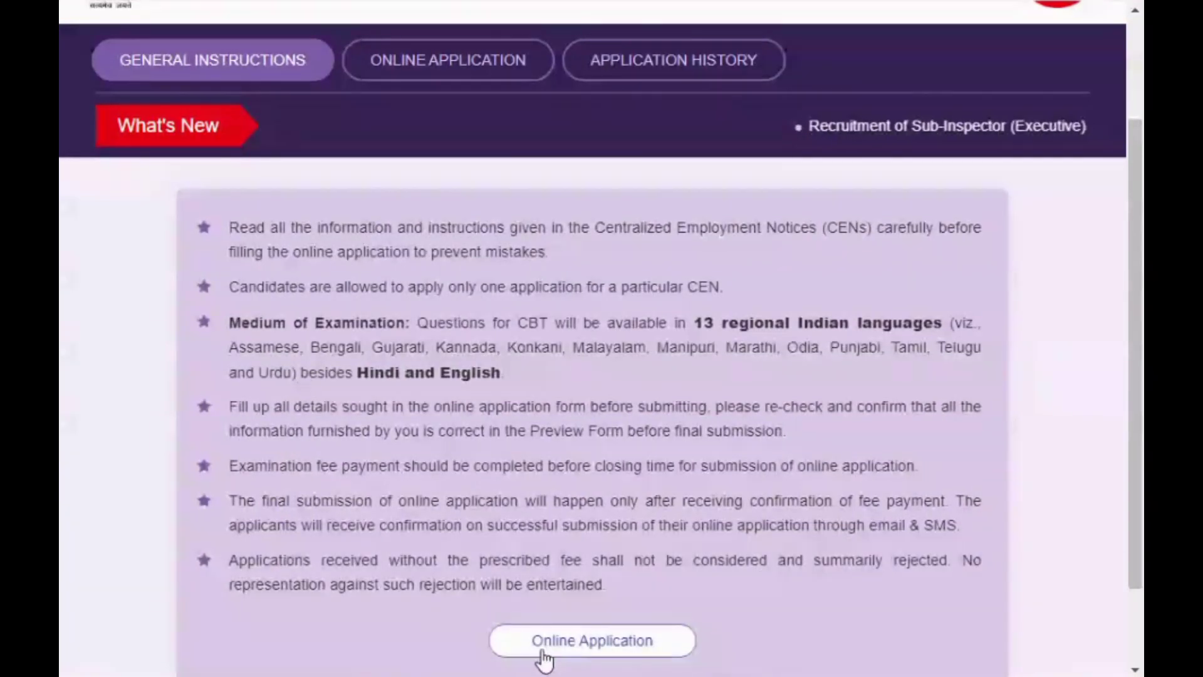
{"action": "left_click", "coordinate": [614, 646]}
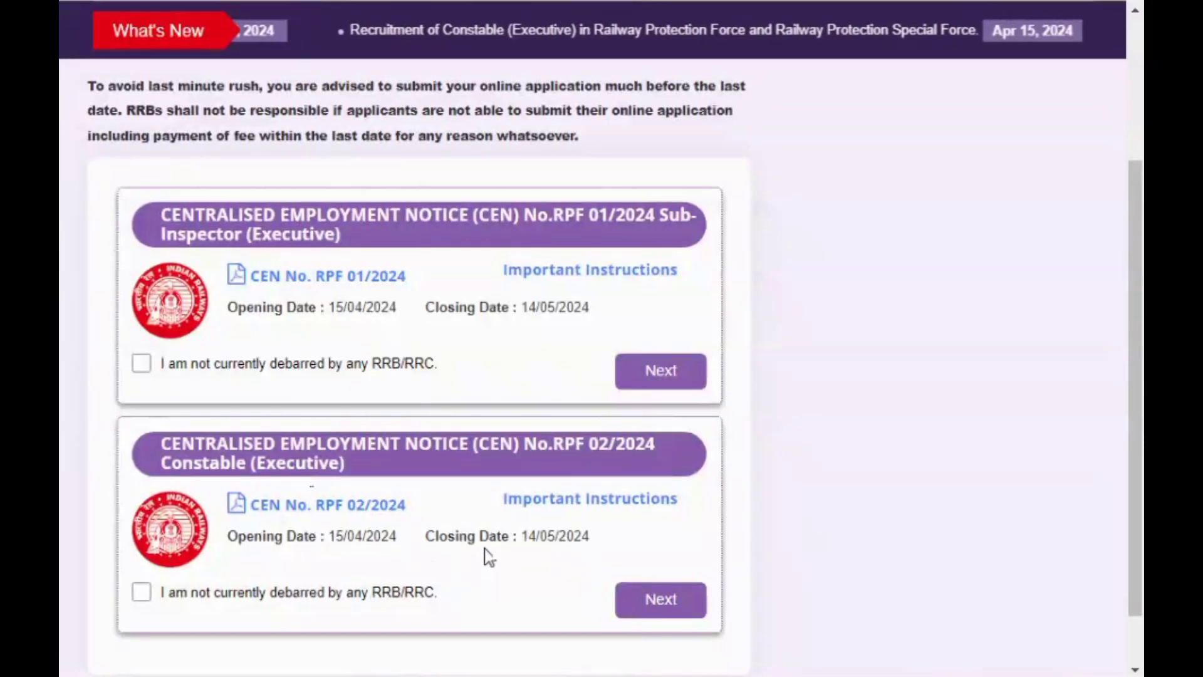
{"action": "left_click", "coordinate": [141, 592]}
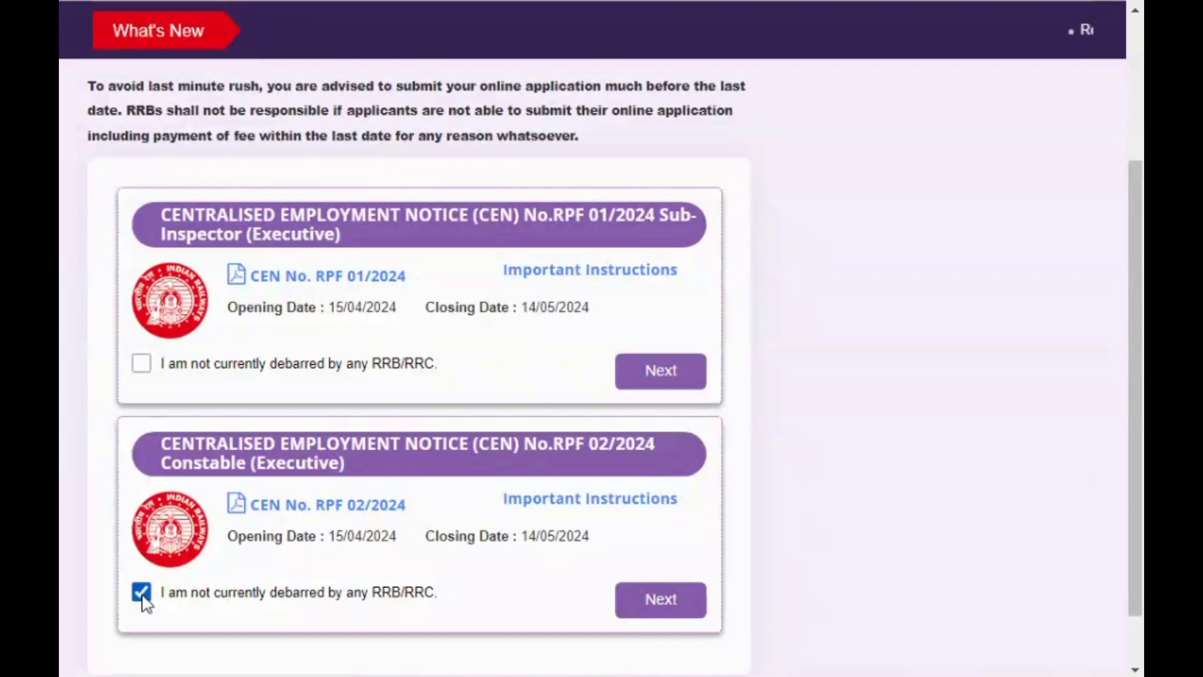
{"action": "left_click", "coordinate": [666, 610]}
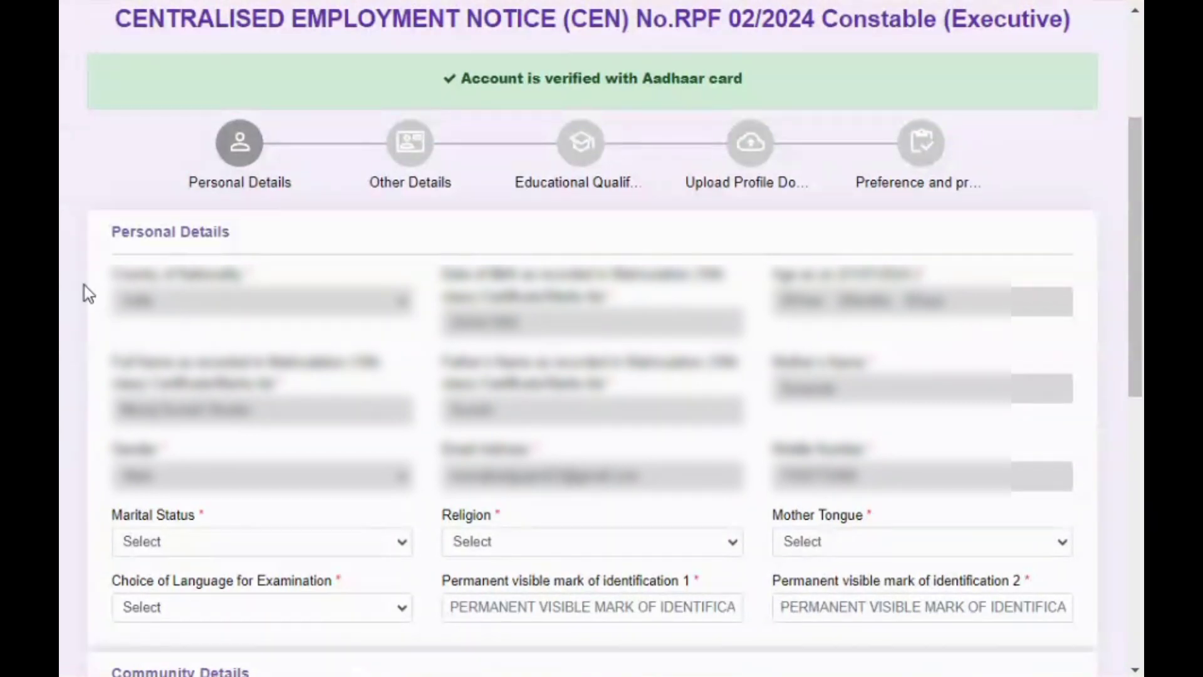
Fill in the marital status, religion and mother tongue in the personal details.
{"action": "left_click", "coordinate": [157, 515]}
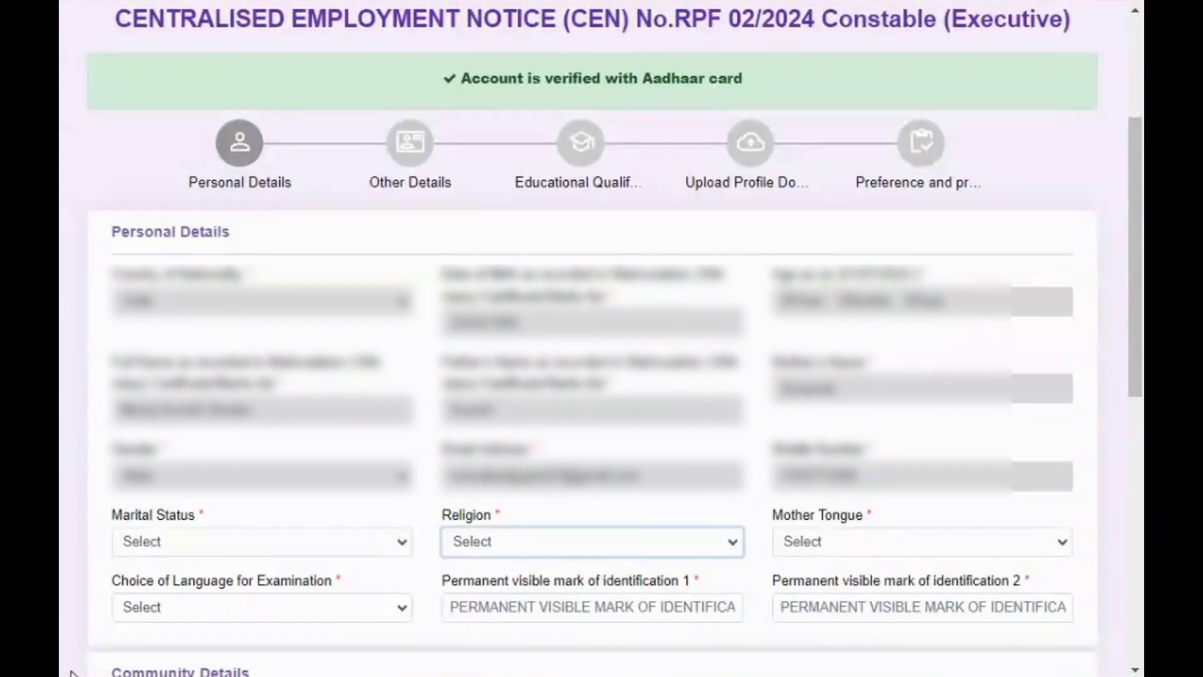
{"action": "left_click", "coordinate": [153, 548]}
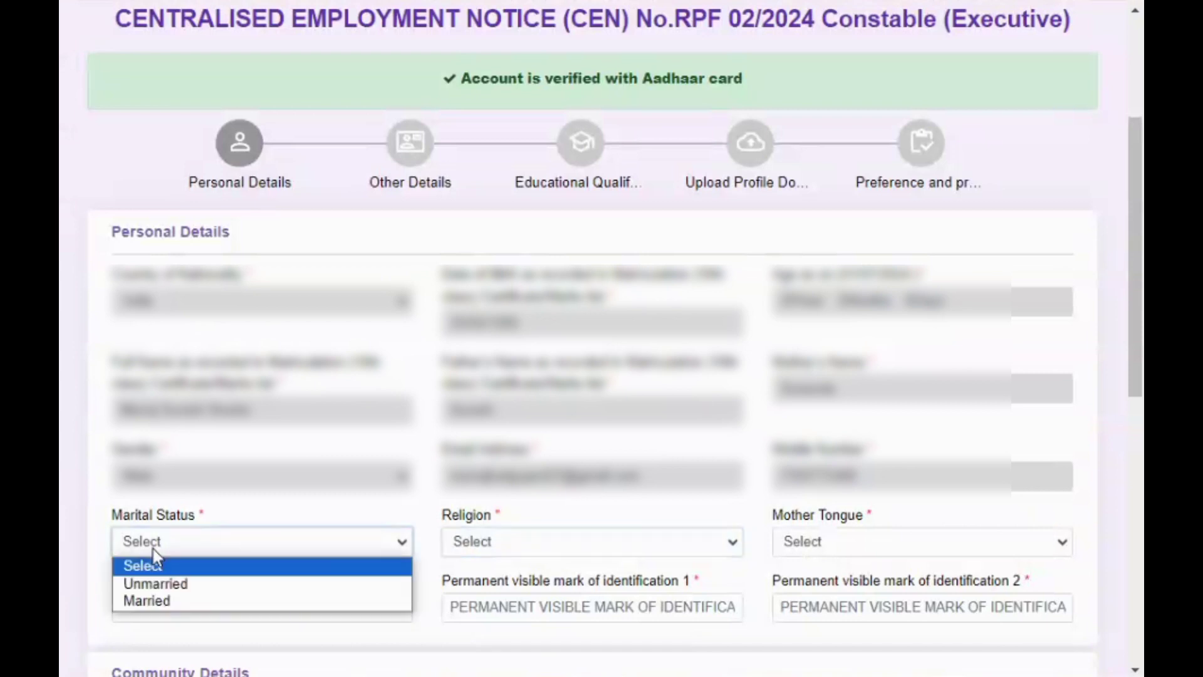
{"action": "left_click", "coordinate": [153, 547]}
{"action": "left_click", "coordinate": [504, 549]}
{"action": "left_click", "coordinate": [501, 545]}
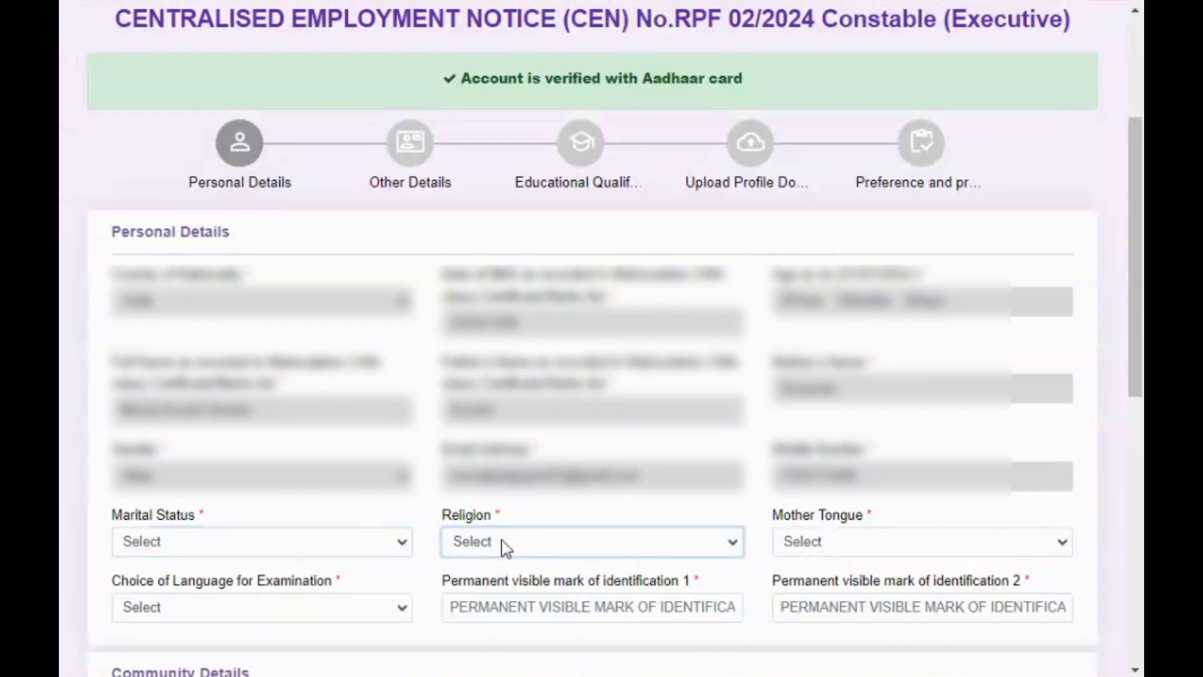
{"action": "left_click", "coordinate": [852, 551]}
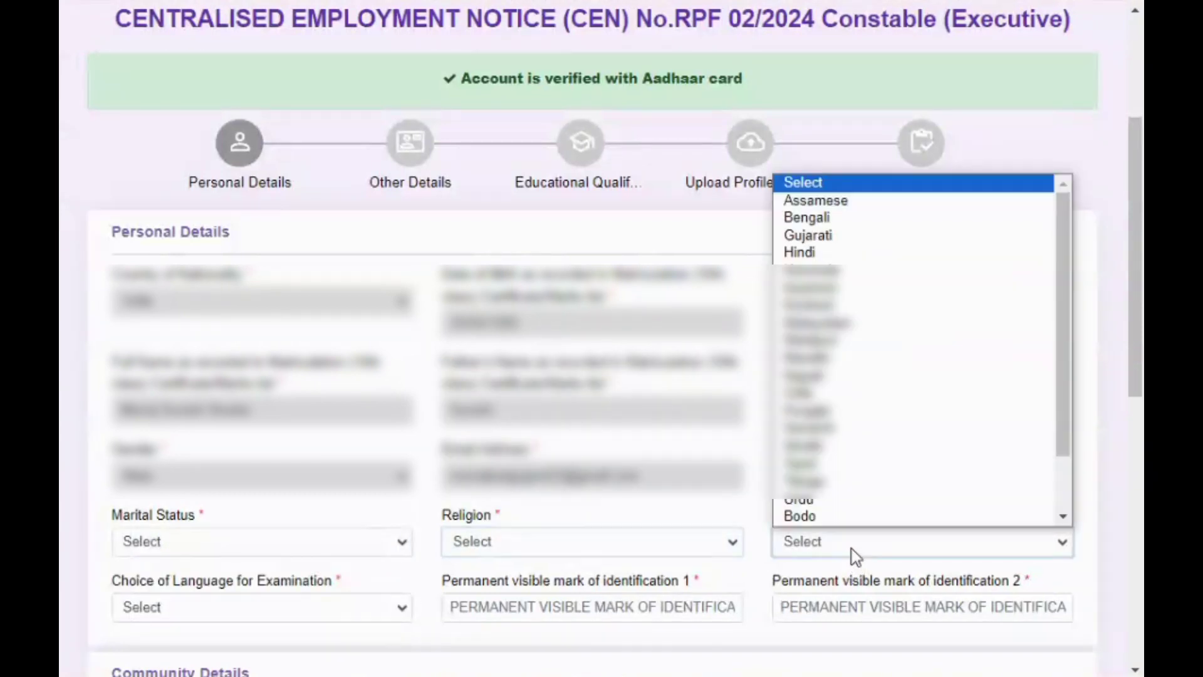
{"action": "left_click", "coordinate": [852, 552]}
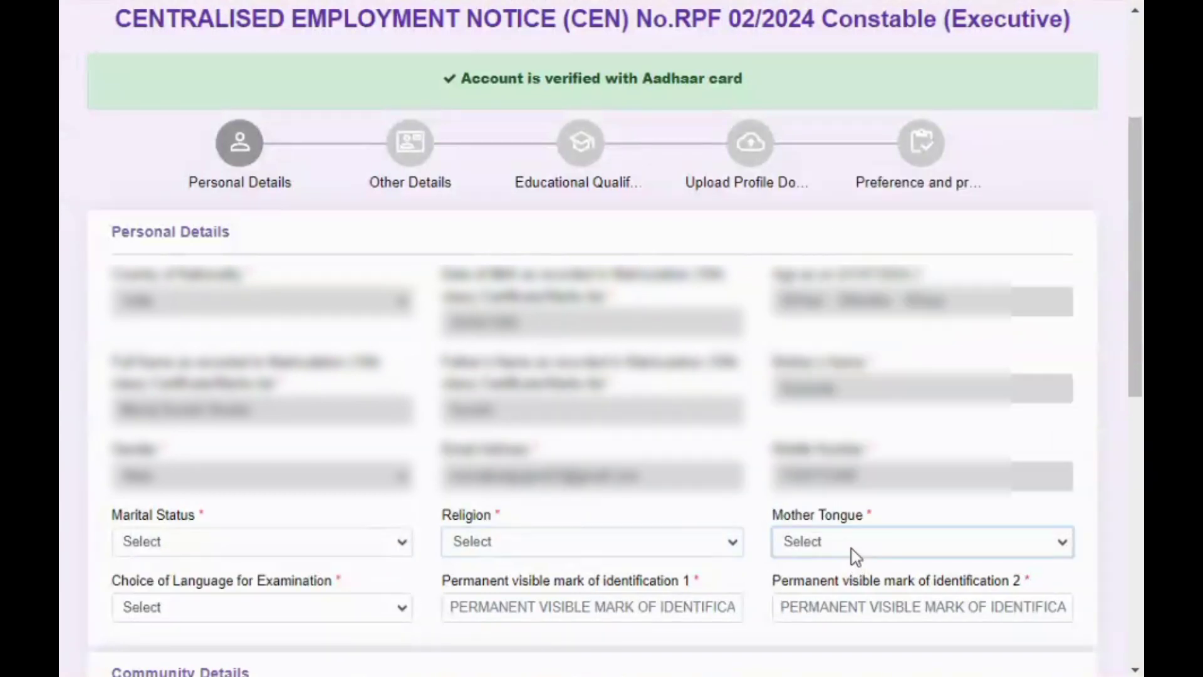
Choose Marathi as the examination language and enter the visible identification marks MOLE ON HAND and MOLE ON HEAD.
{"action": "left_click", "coordinate": [213, 611]}
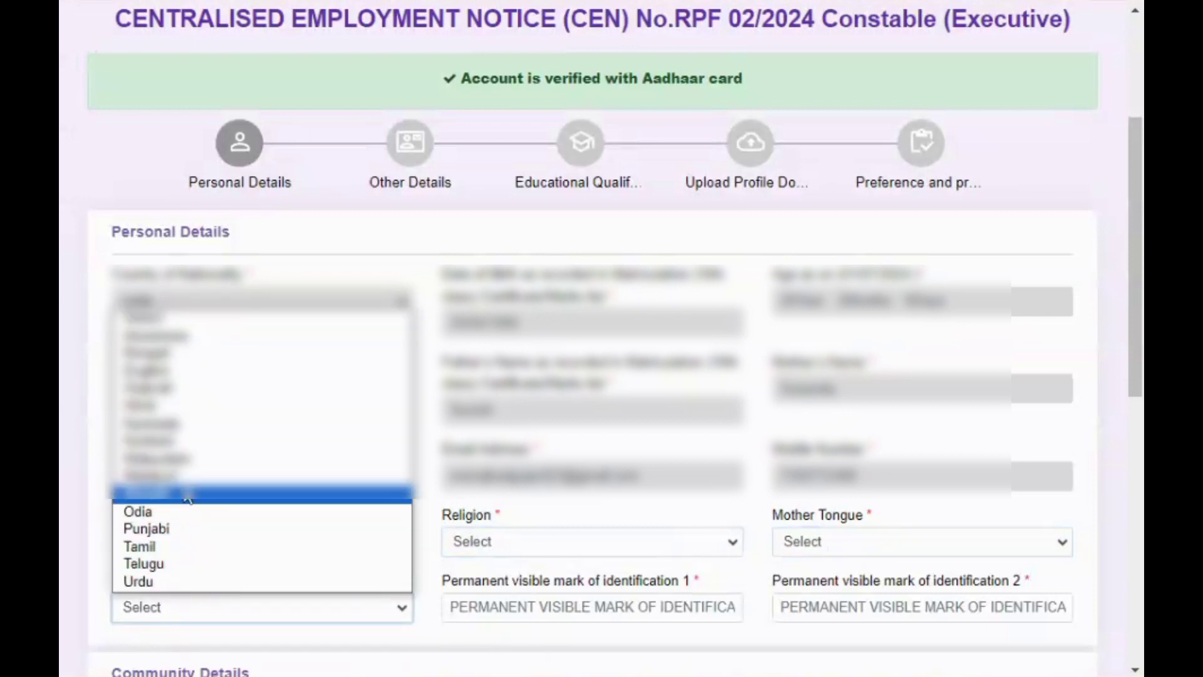
{"action": "left_click", "coordinate": [195, 616]}
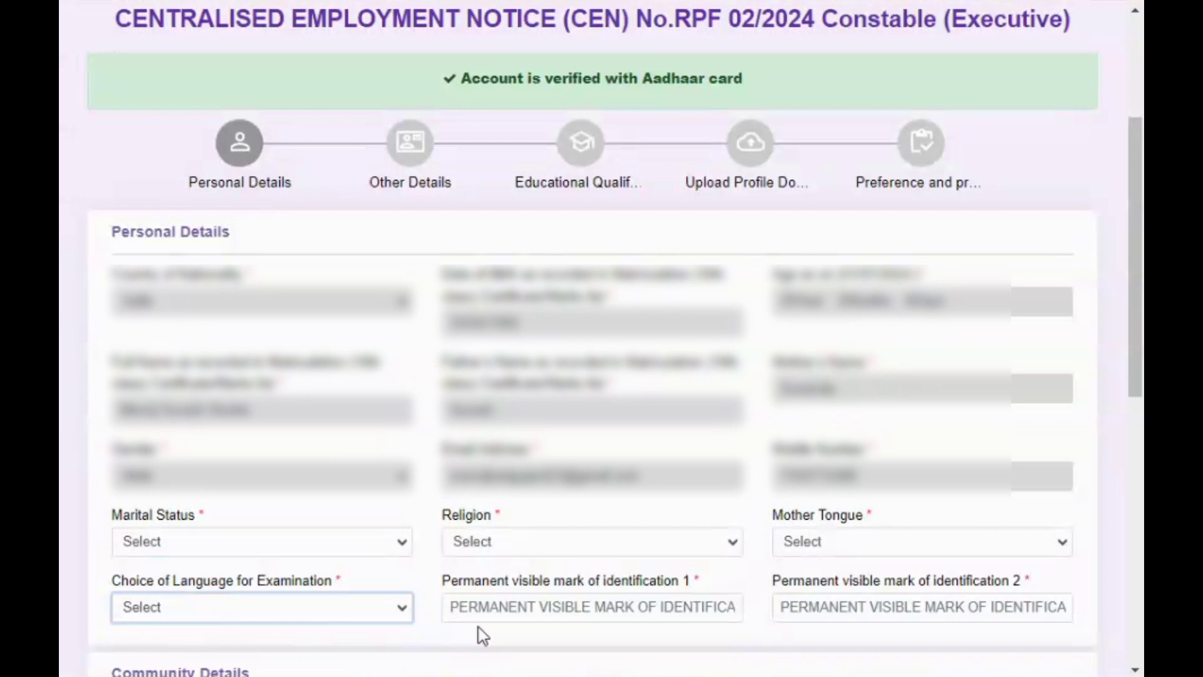
{"action": "left_click", "coordinate": [509, 617]}
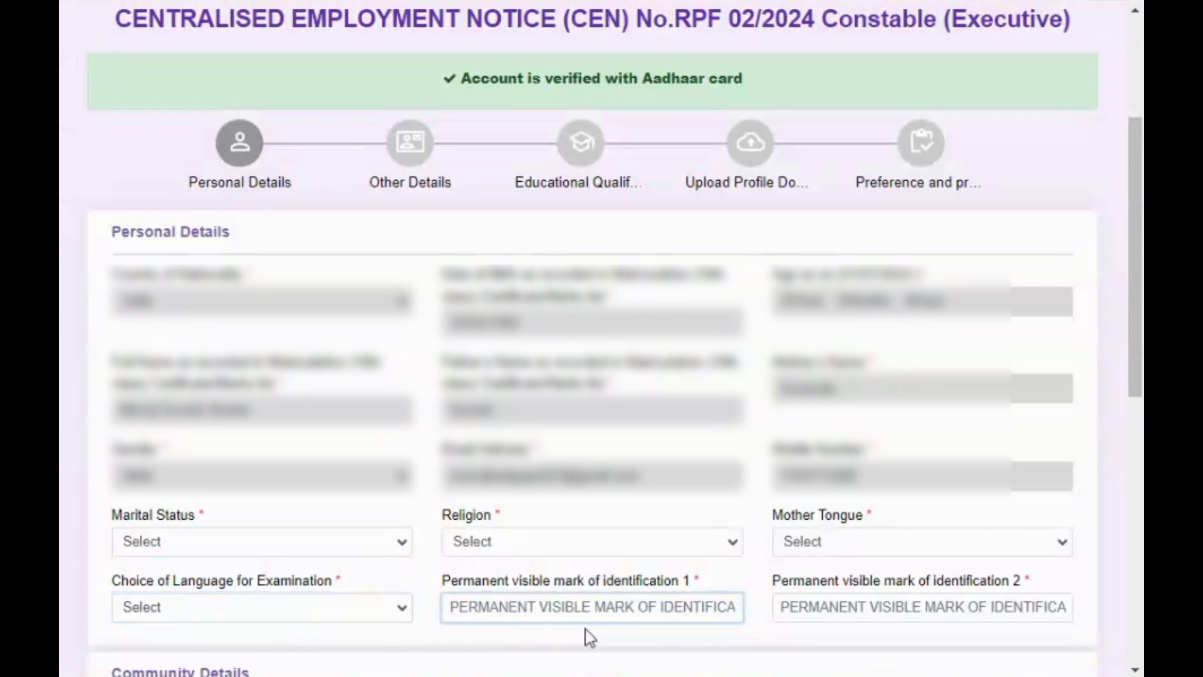
{"action": "left_click", "coordinate": [823, 607]}
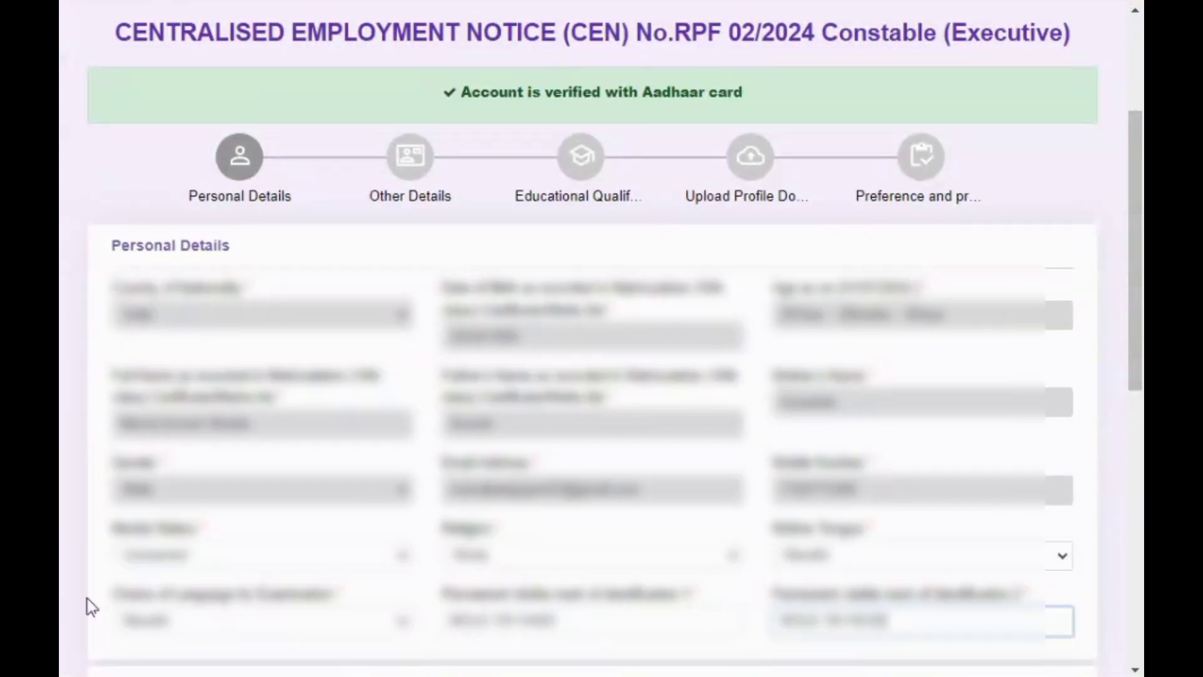
Set the community to UR (Unreserved) in the community details.
{"action": "scroll", "coordinate": [126, 141], "scroll_direction": "down", "scroll_amount": 10}
{"action": "left_click", "coordinate": [126, 137]}
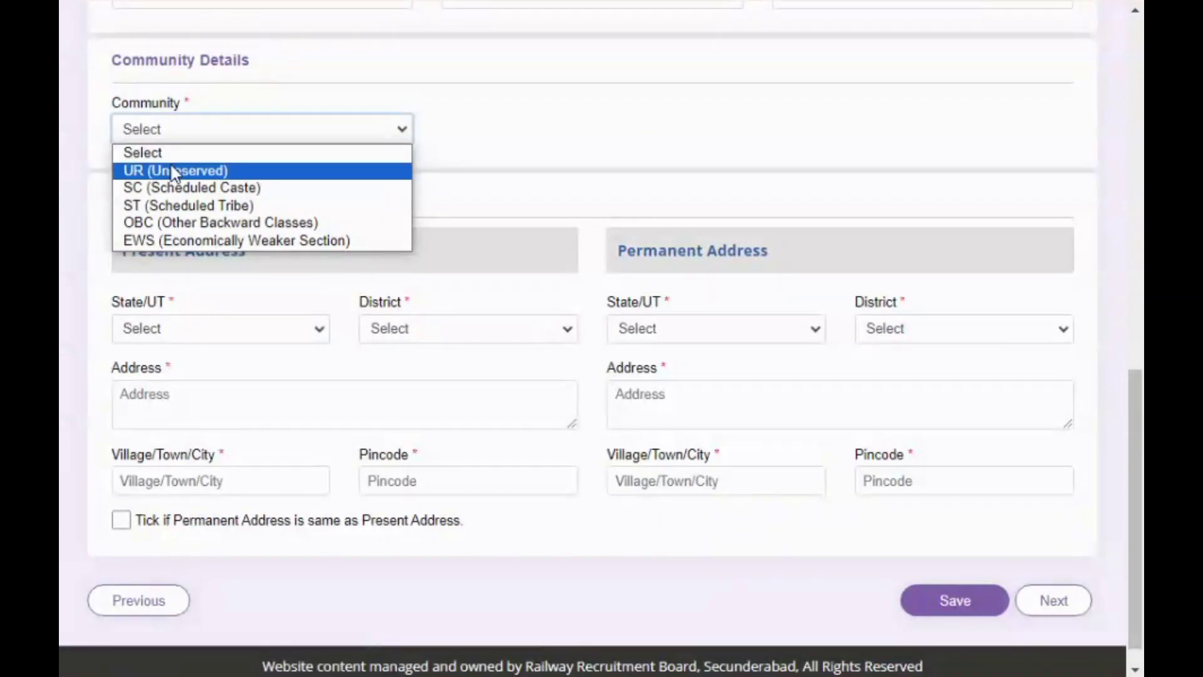
{"action": "left_click", "coordinate": [187, 173]}
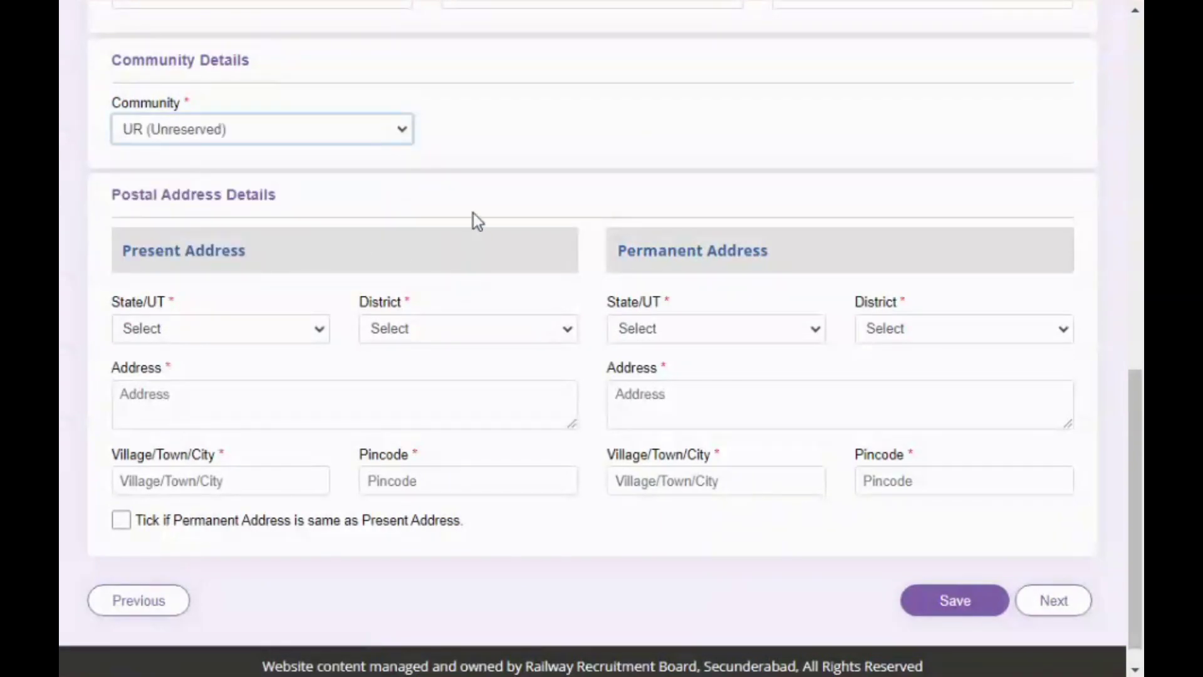
Try the community OBC (Other Backward Classes) with Non-Creamy Layer answered Yes, agreeing to both information notices.
{"action": "left_click", "coordinate": [336, 131]}
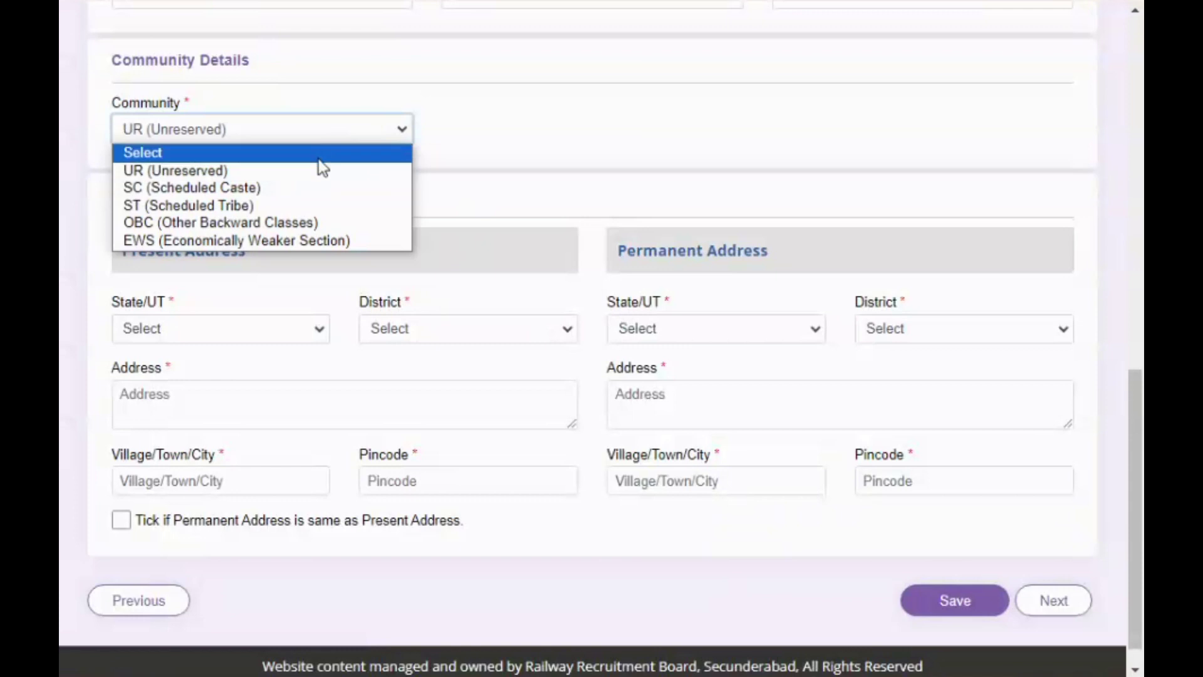
{"action": "left_click", "coordinate": [299, 223]}
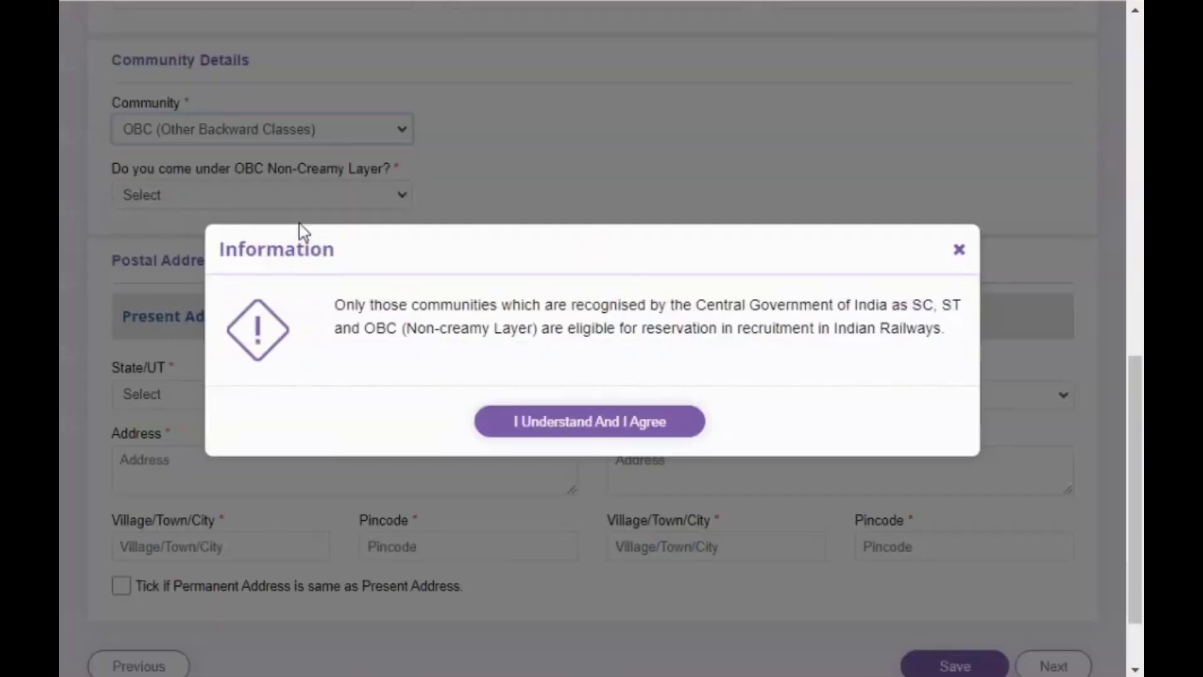
{"action": "left_click", "coordinate": [524, 432]}
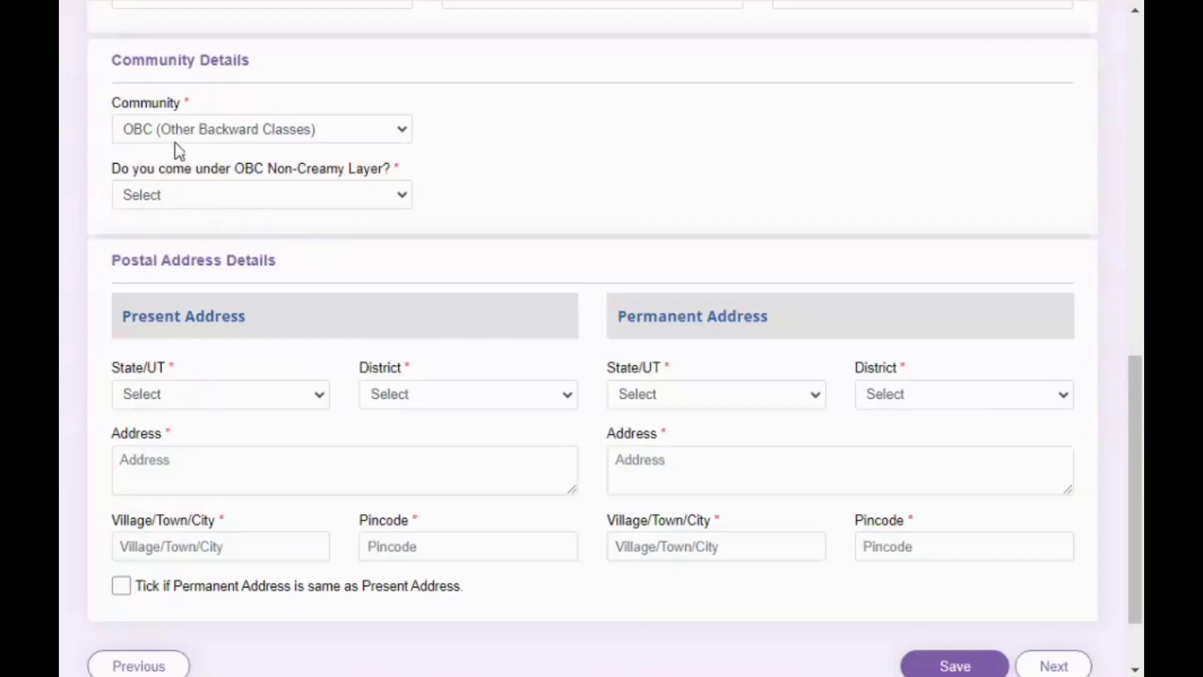
{"action": "left_click", "coordinate": [179, 195]}
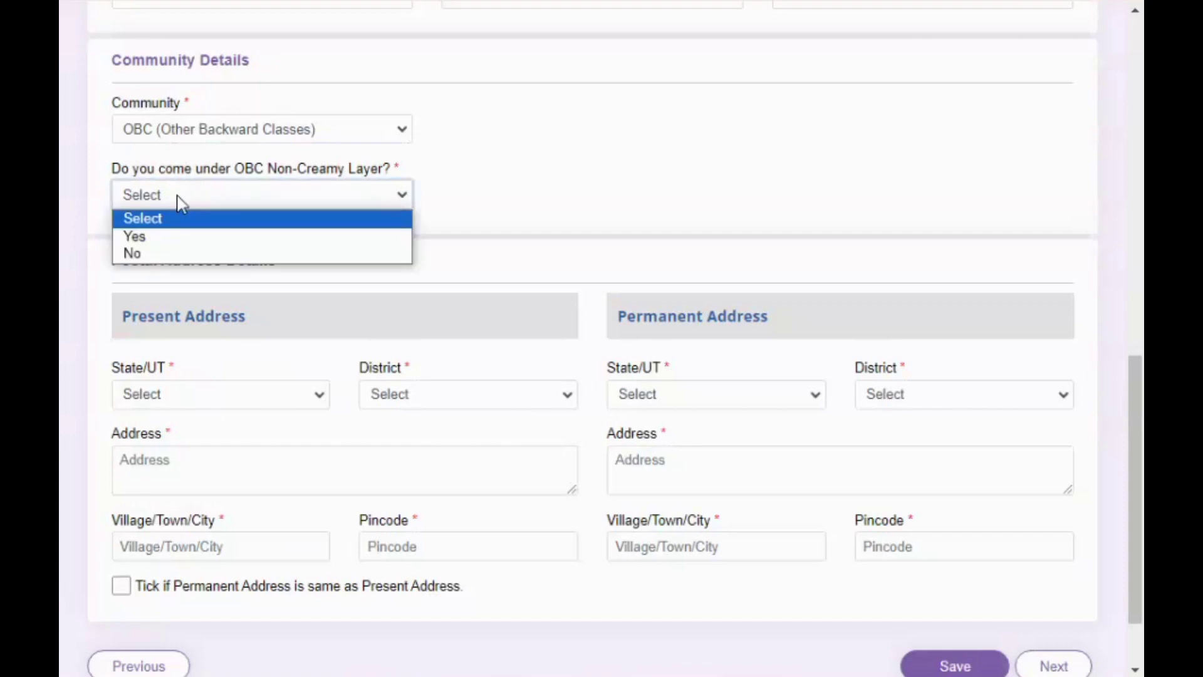
{"action": "left_click", "coordinate": [183, 238]}
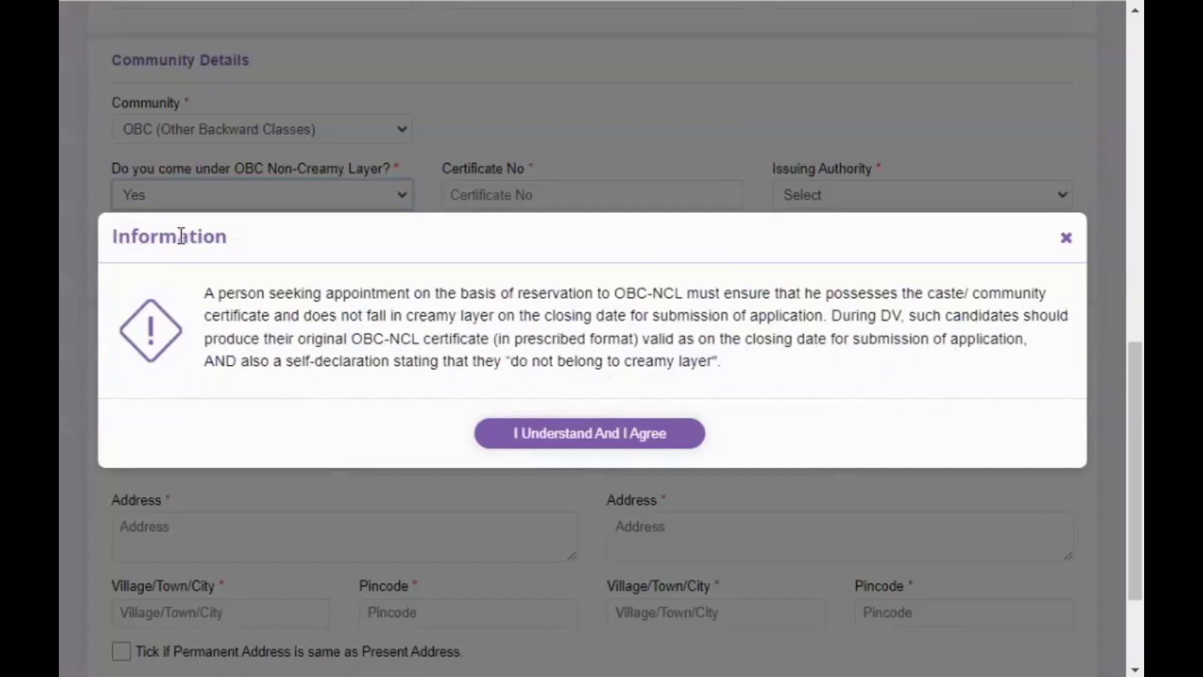
{"action": "left_click", "coordinate": [510, 433]}
{"action": "left_click", "coordinate": [482, 194]}
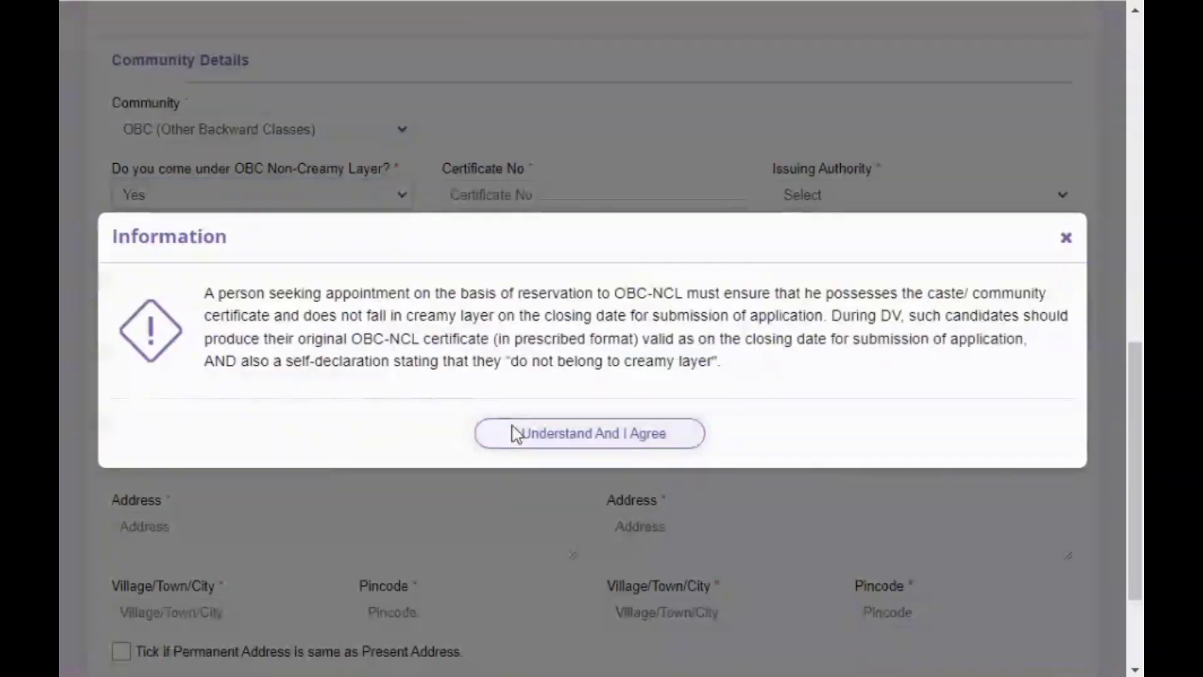
{"action": "left_click", "coordinate": [510, 431]}
Look over the OBC certificate number, issuing authority and date of issue fields, and return the community to UR (Unreserved).
{"action": "left_click", "coordinate": [480, 194]}
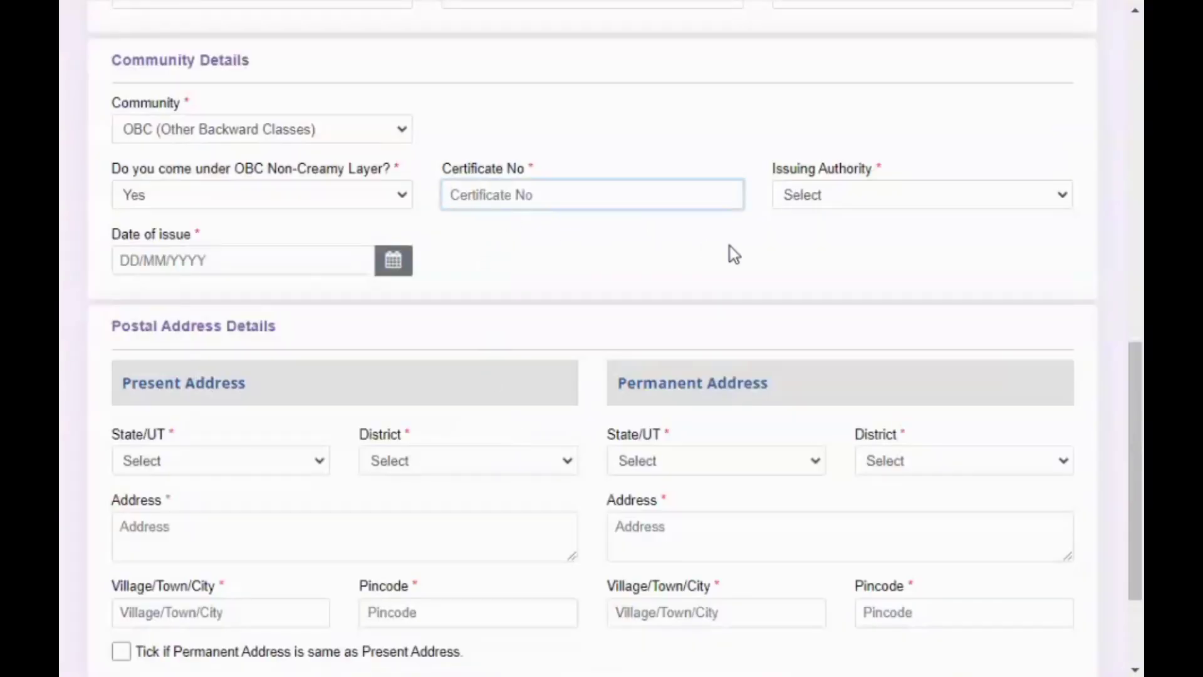
{"action": "left_click", "coordinate": [806, 207]}
{"action": "left_click", "coordinate": [803, 203]}
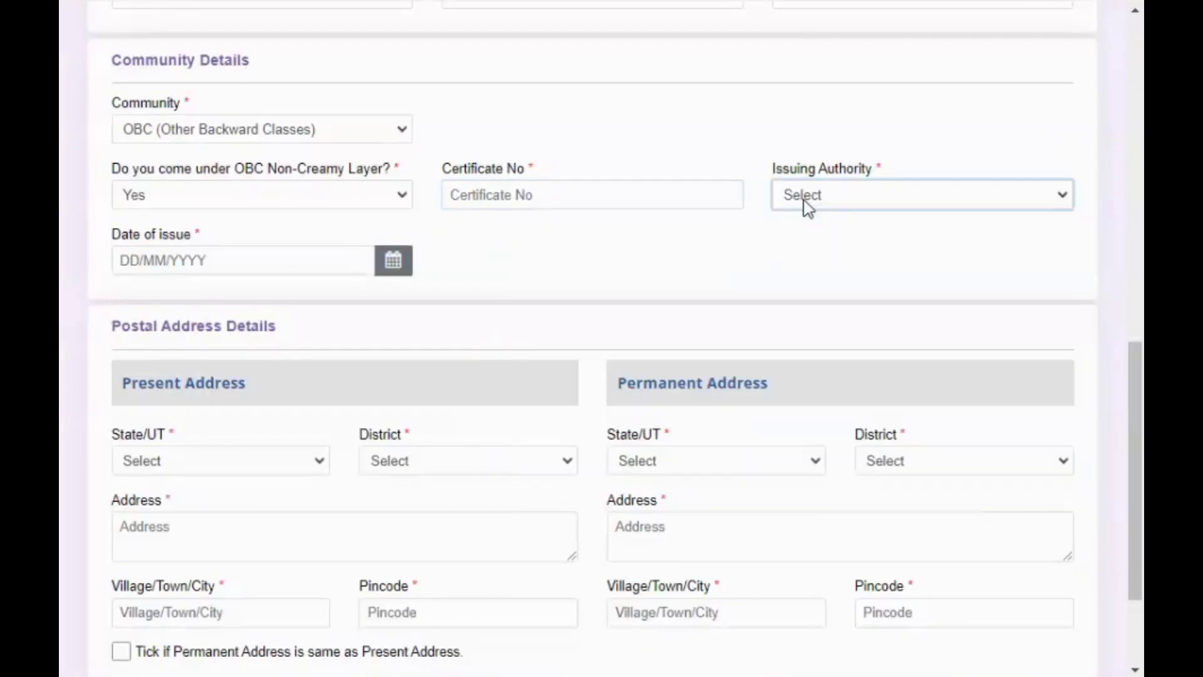
{"action": "left_click", "coordinate": [289, 266]}
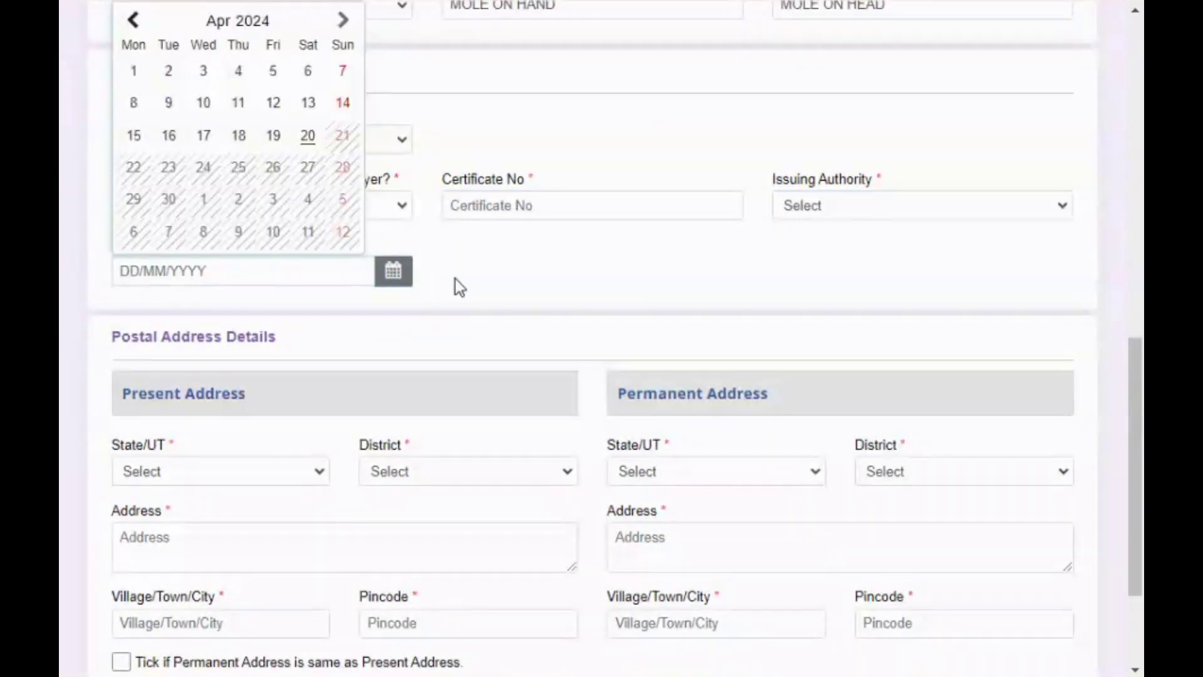
{"action": "left_click", "coordinate": [459, 287]}
{"action": "left_click", "coordinate": [369, 139]}
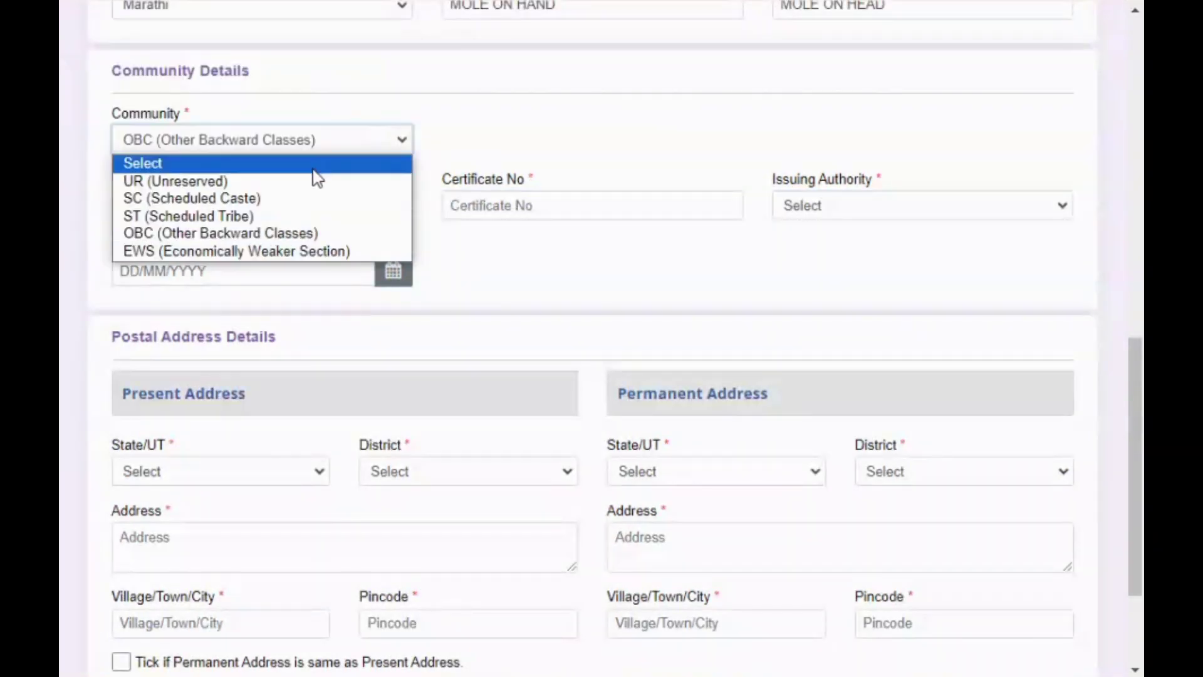
{"action": "left_click", "coordinate": [213, 181]}
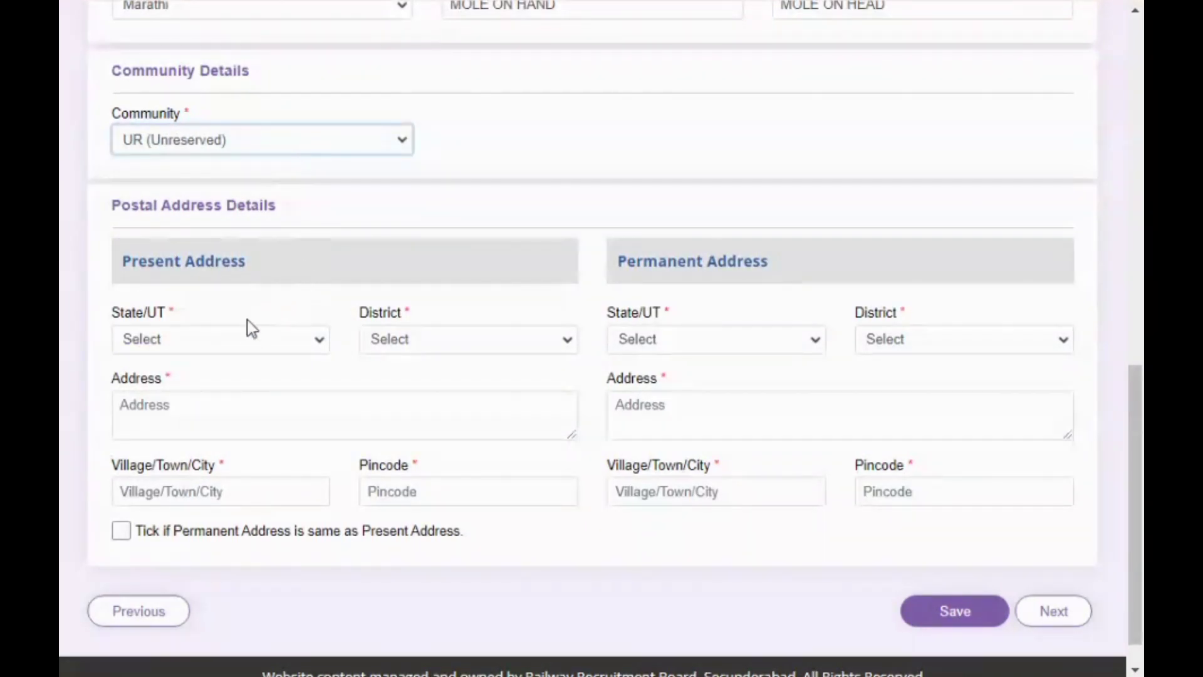
Complete the present address fields, mark the permanent address as the same, and continue to Other Details.
{"action": "left_click", "coordinate": [222, 338]}
{"action": "left_click", "coordinate": [221, 339]}
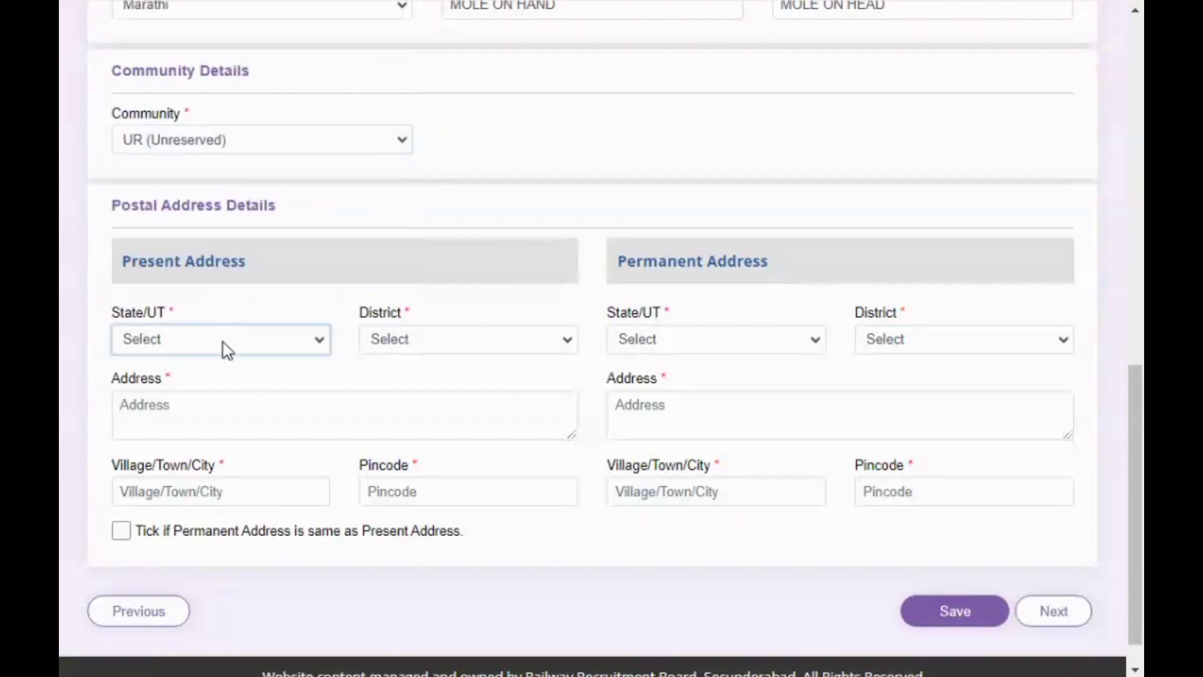
{"action": "left_click", "coordinate": [405, 338]}
{"action": "left_click", "coordinate": [406, 336]}
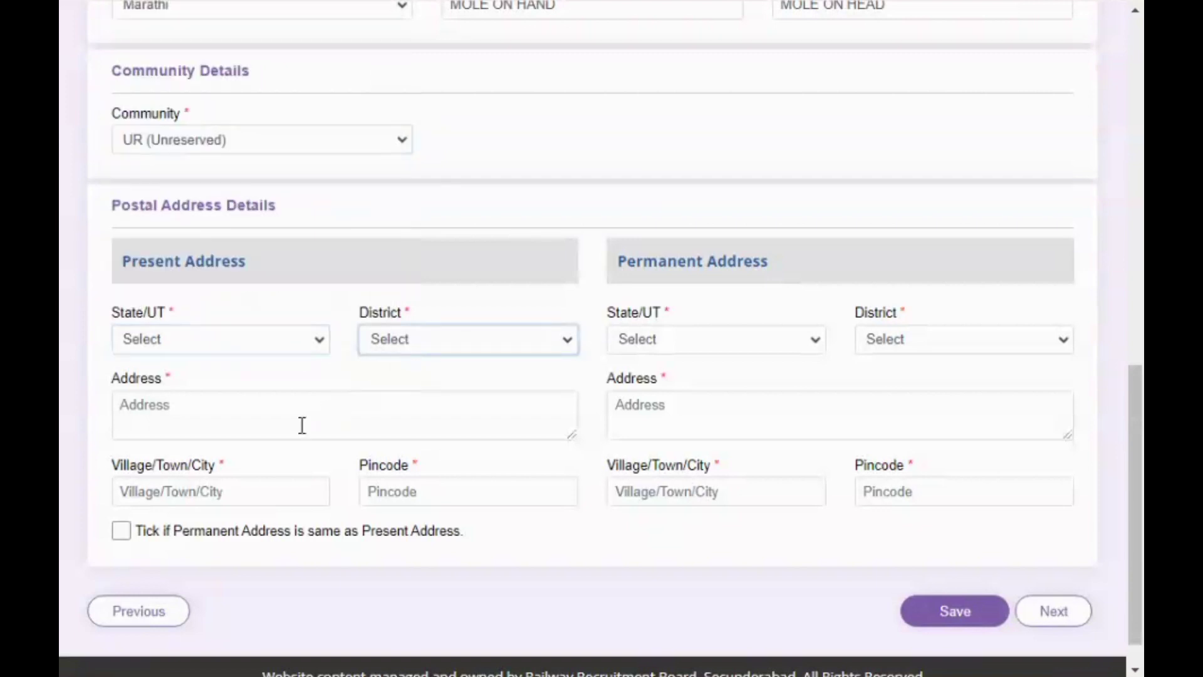
{"action": "left_click", "coordinate": [200, 497]}
{"action": "left_click", "coordinate": [409, 497]}
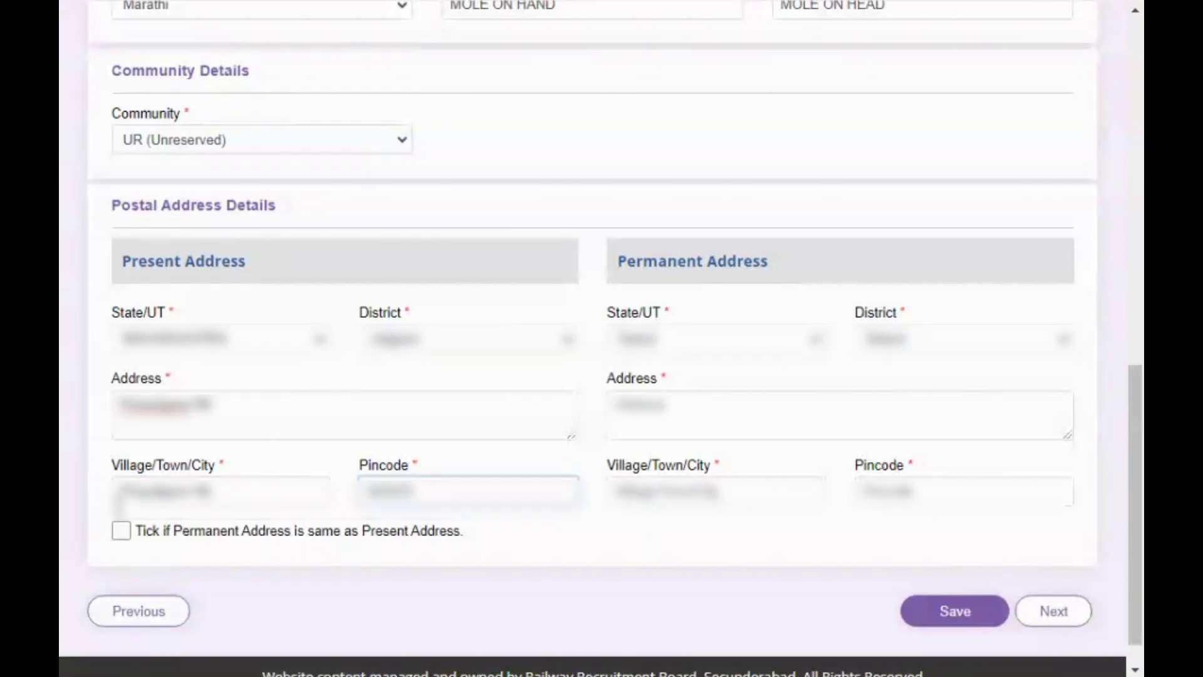
{"action": "left_click", "coordinate": [120, 532]}
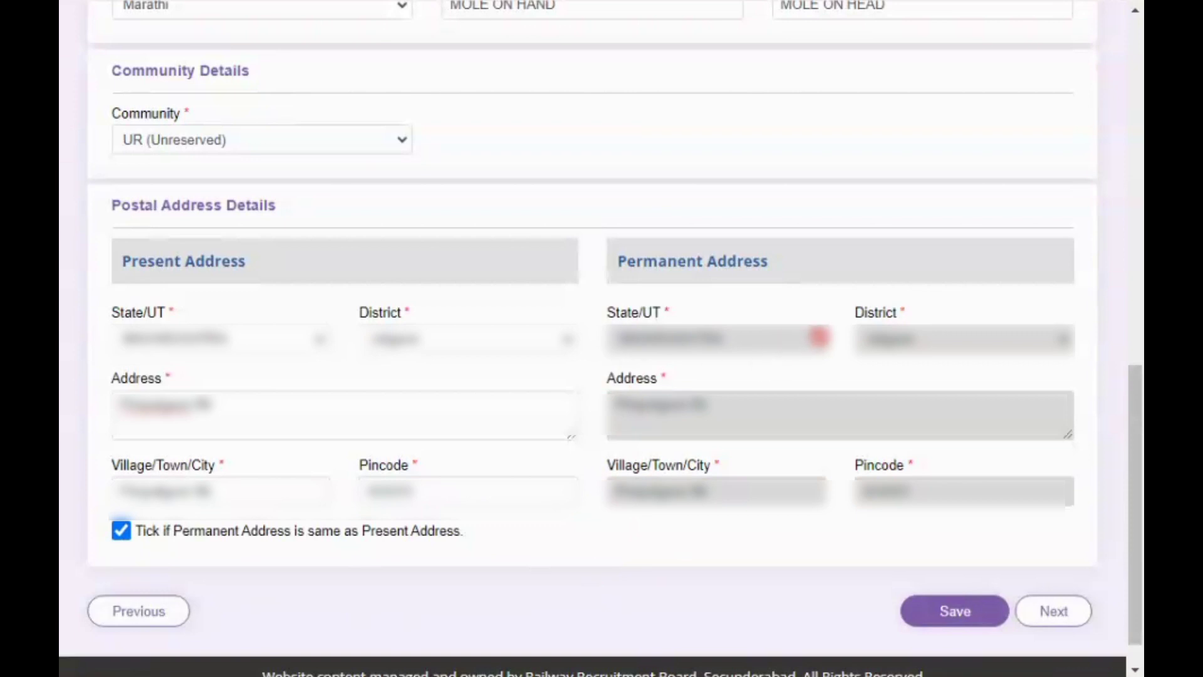
{"action": "left_click", "coordinate": [1052, 613]}
Answer No to the Ex-Serviceman, benchmark disability and EBC certificate holder questions.
{"action": "left_click", "coordinate": [150, 371]}
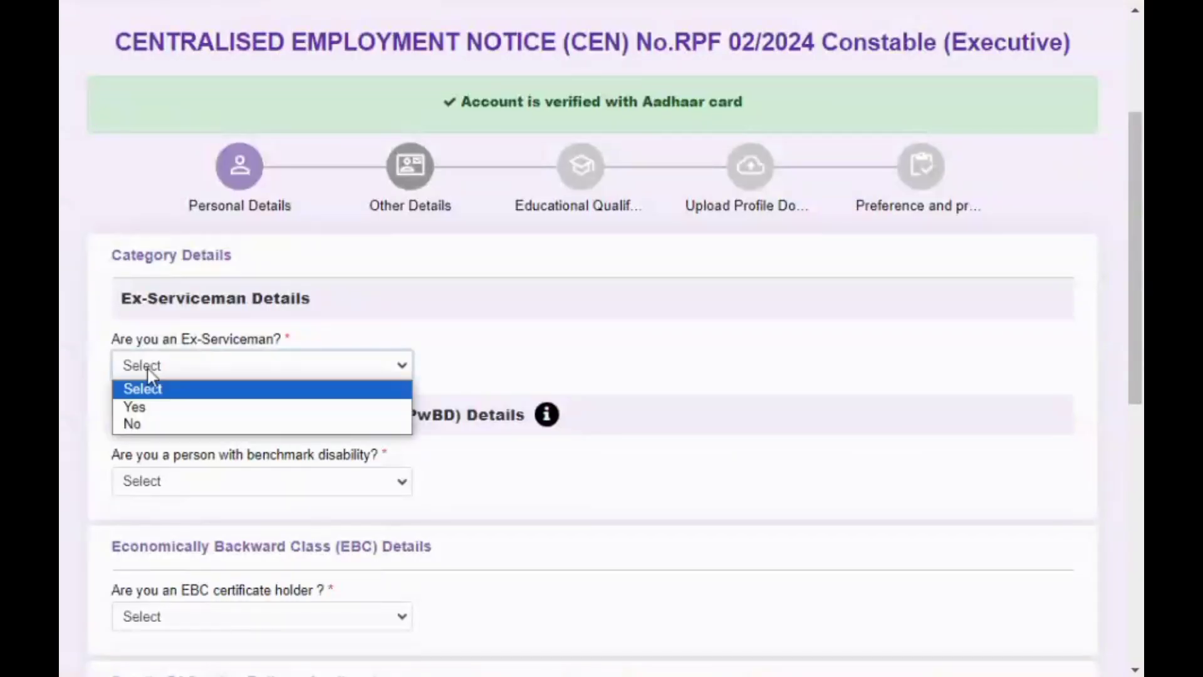
{"action": "left_click", "coordinate": [156, 425]}
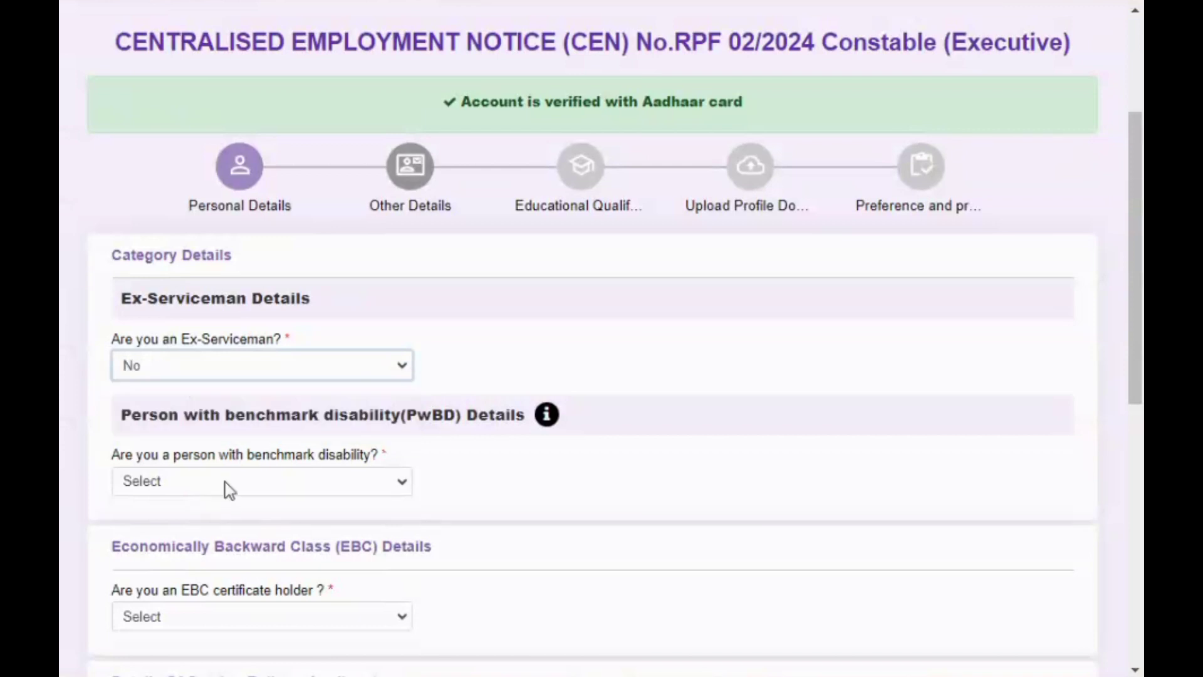
{"action": "left_click", "coordinate": [295, 483]}
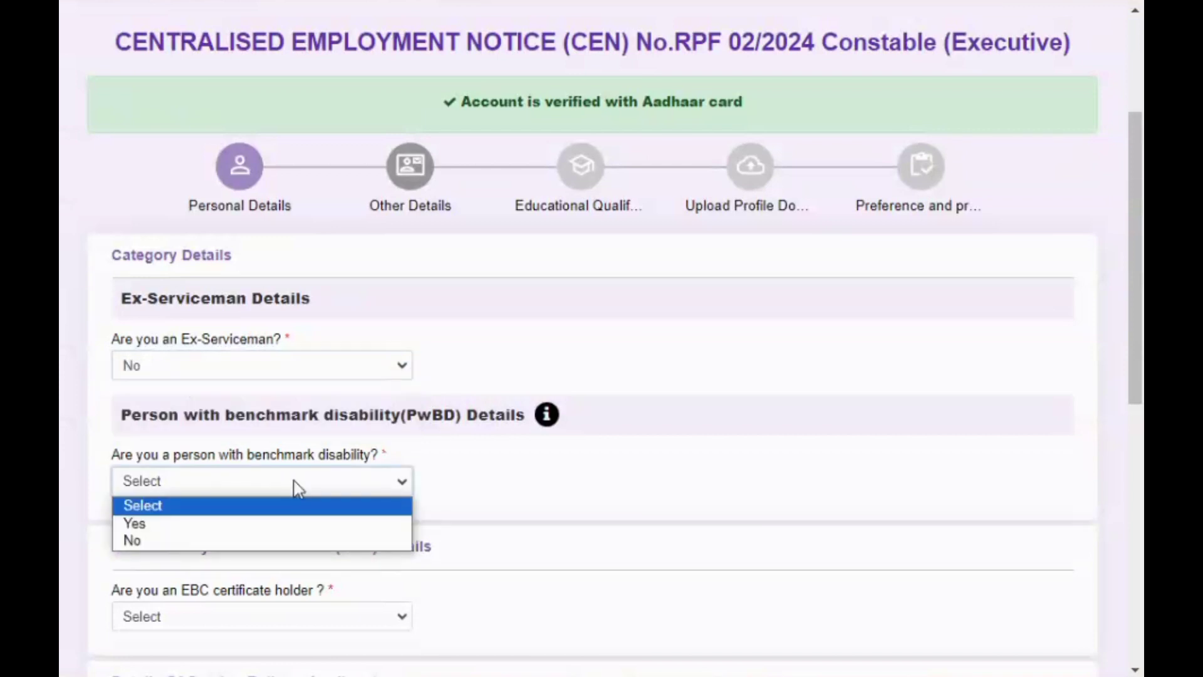
{"action": "left_click", "coordinate": [292, 540]}
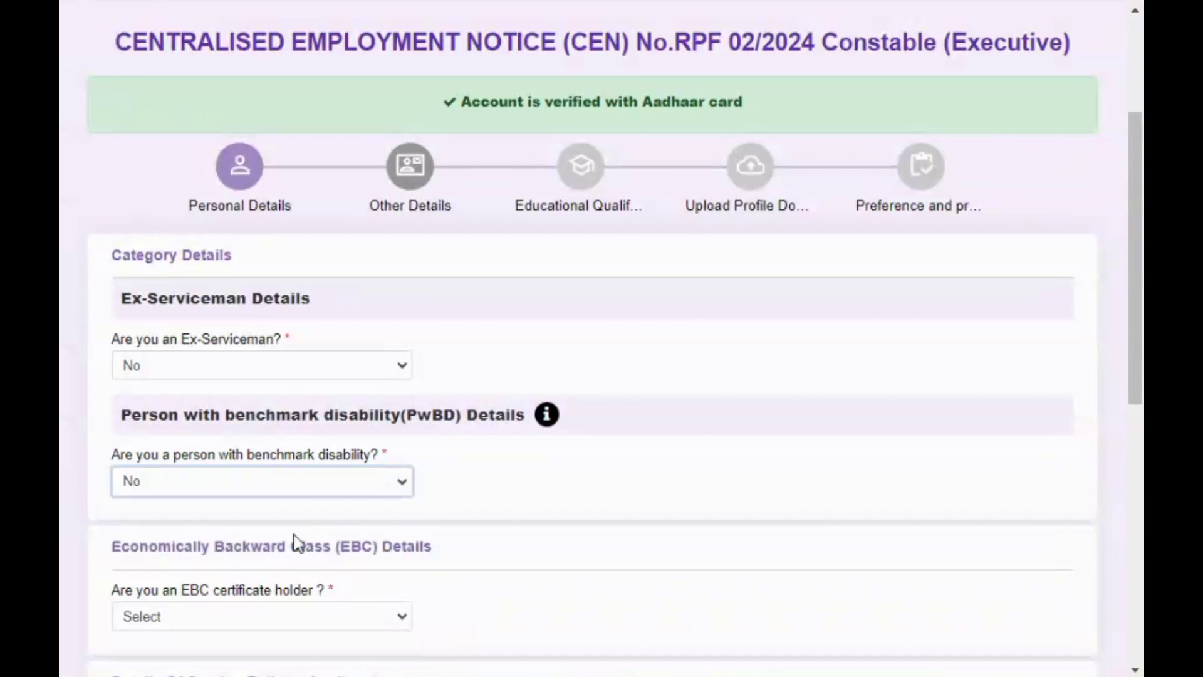
{"action": "left_click", "coordinate": [158, 619]}
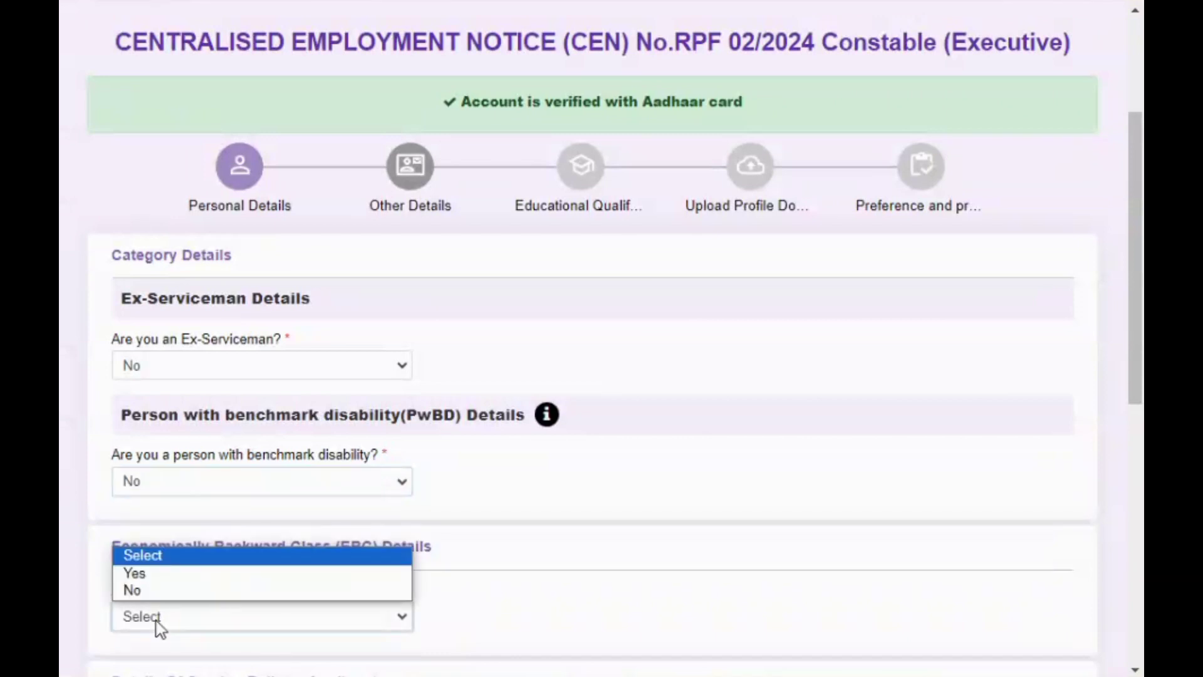
{"action": "left_click", "coordinate": [164, 589]}
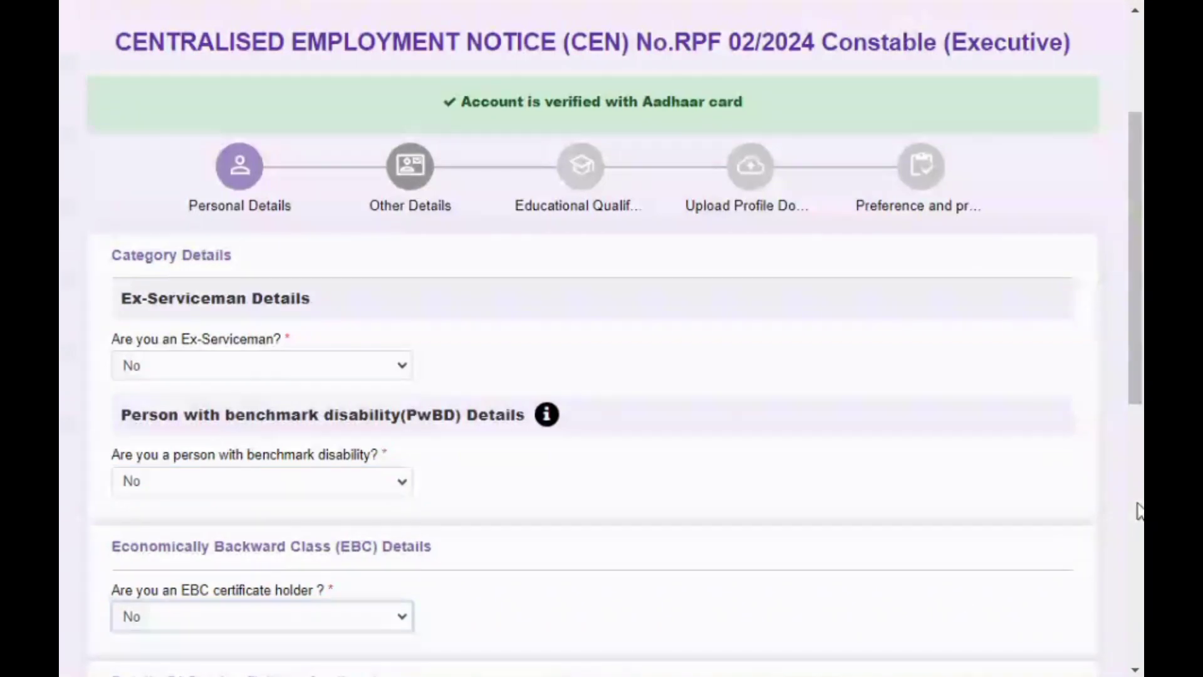
Answer No to the Indian Railways employee and Course Completed Act Apprentice questions, and set the current department/organization to Not Applicable.
{"action": "scroll", "coordinate": [307, 162], "scroll_direction": "down", "scroll_amount": 8}
{"action": "left_click", "coordinate": [304, 157]}
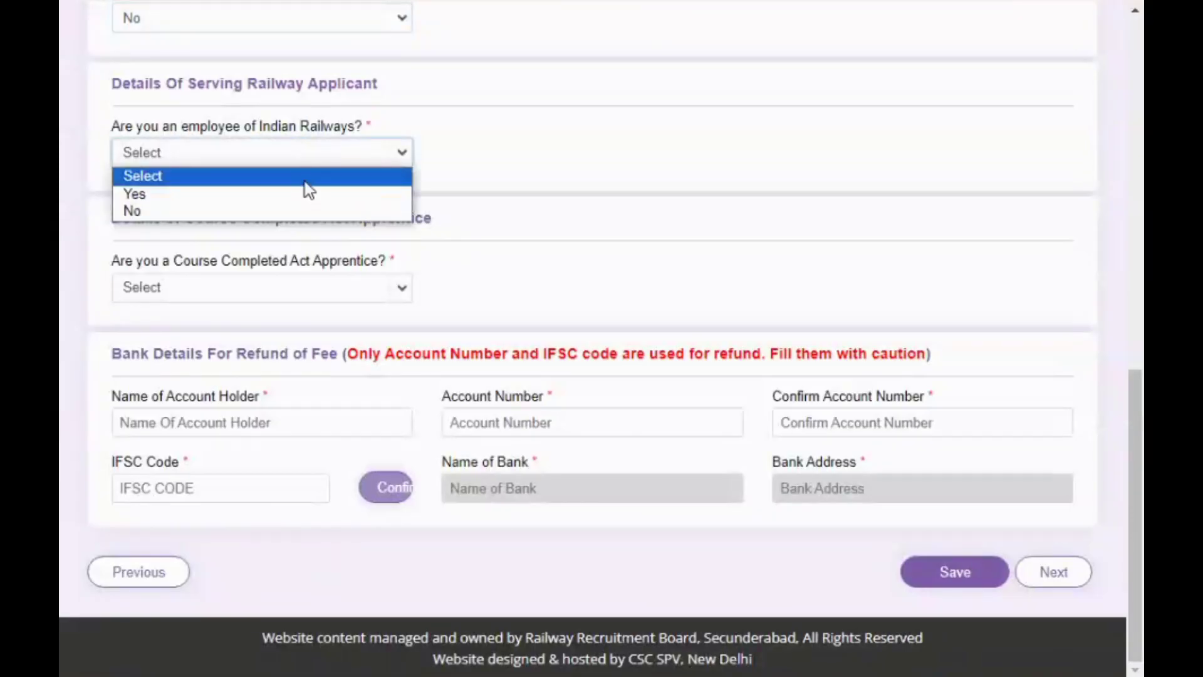
{"action": "left_click", "coordinate": [306, 211]}
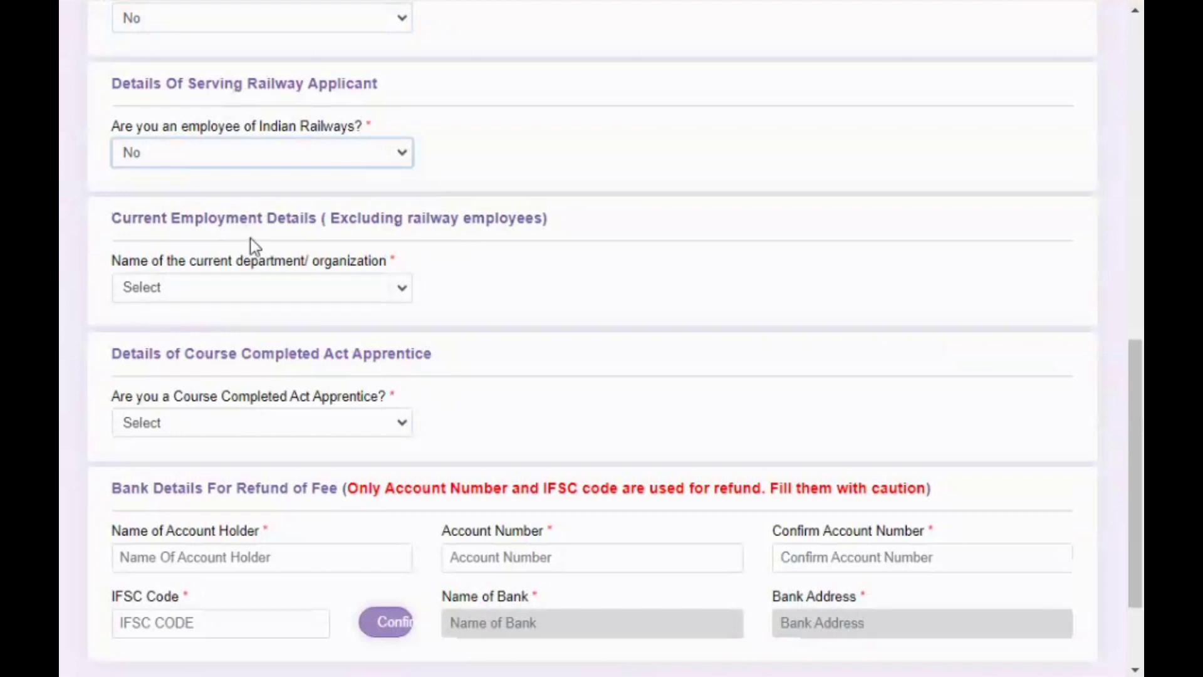
{"action": "left_click", "coordinate": [235, 296]}
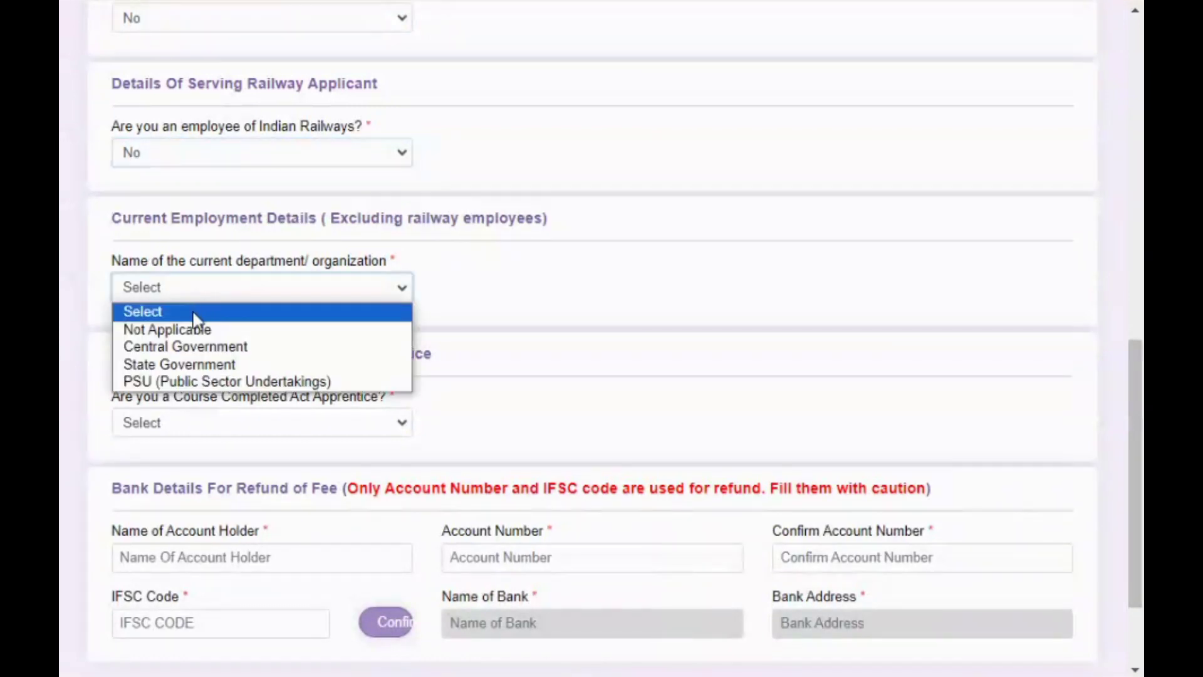
{"action": "left_click", "coordinate": [166, 332]}
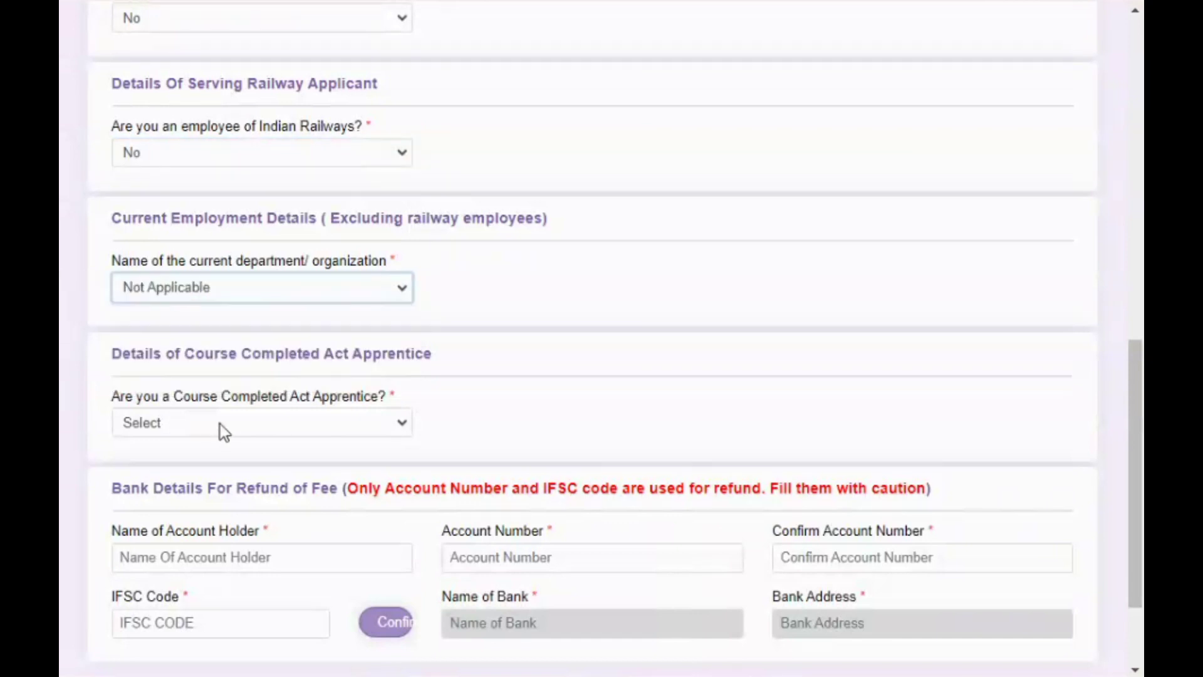
{"action": "left_click", "coordinate": [295, 426]}
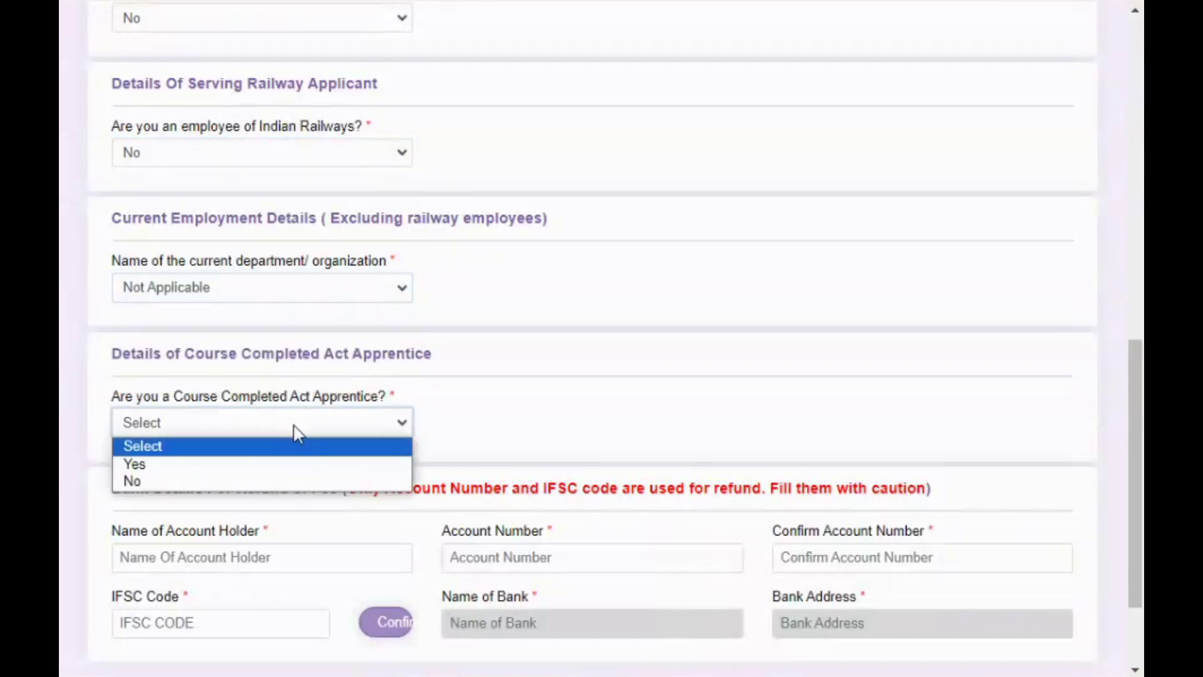
{"action": "left_click", "coordinate": [280, 478]}
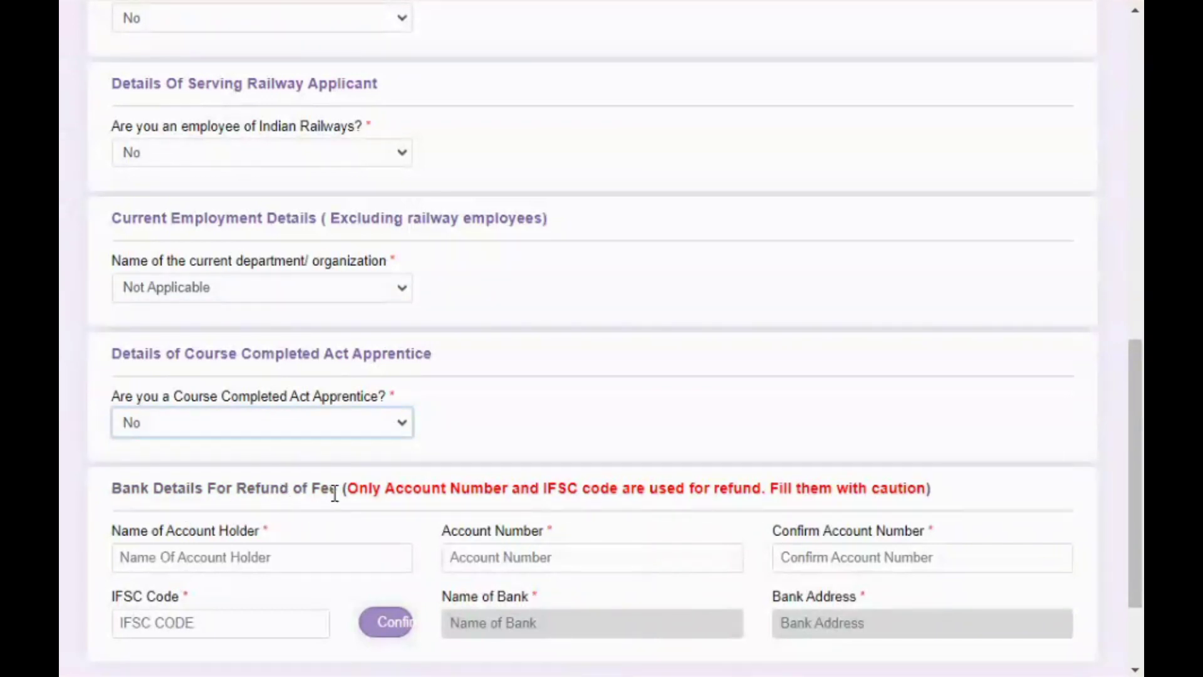
Fill in the refund bank details with the account holder's name, account number and IFSC code, and continue to Educational Qualification.
{"action": "left_click", "coordinate": [224, 559]}
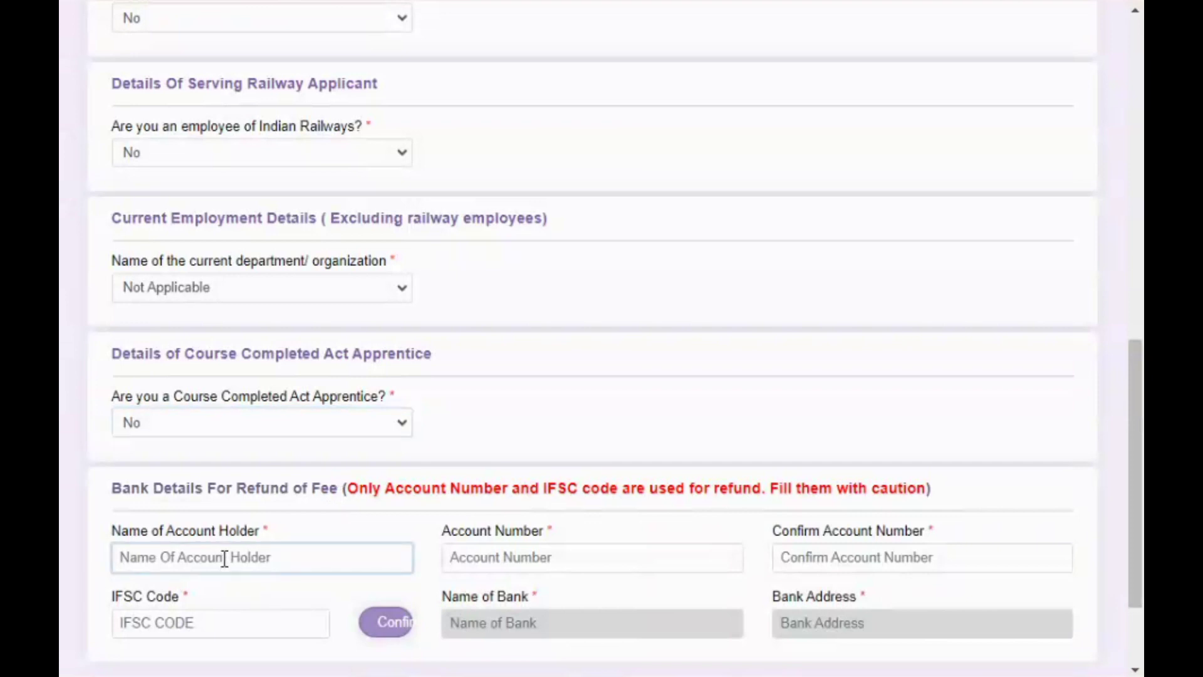
{"action": "left_click", "coordinate": [477, 549]}
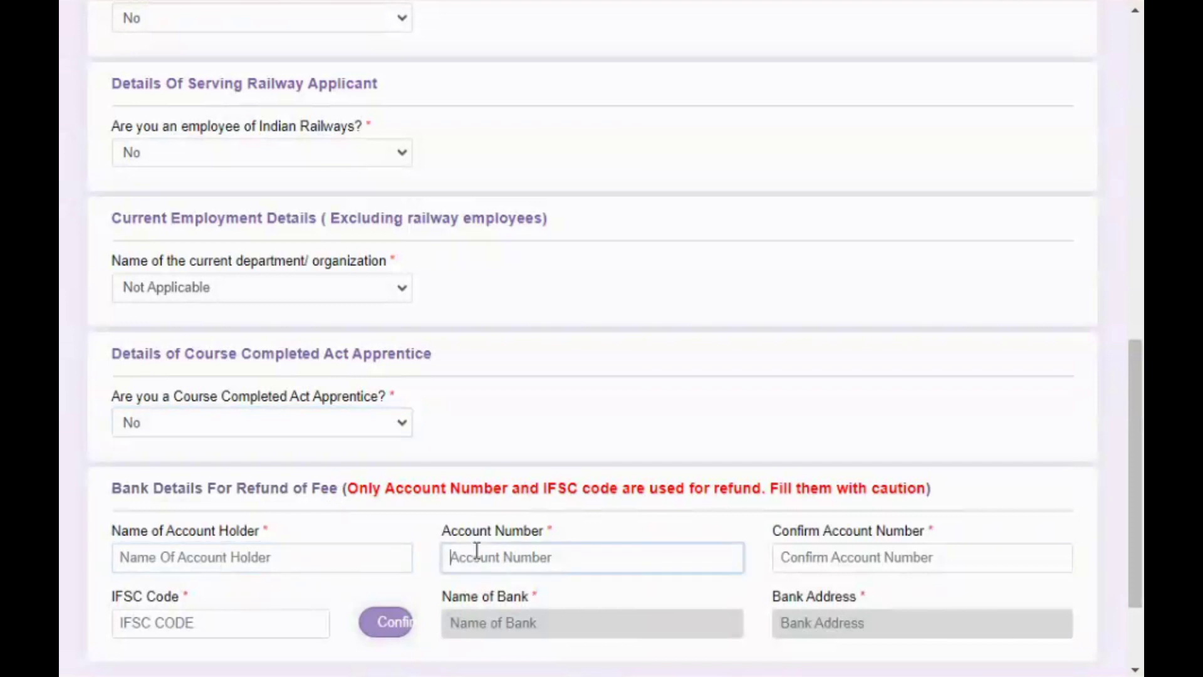
{"action": "left_click", "coordinate": [823, 558]}
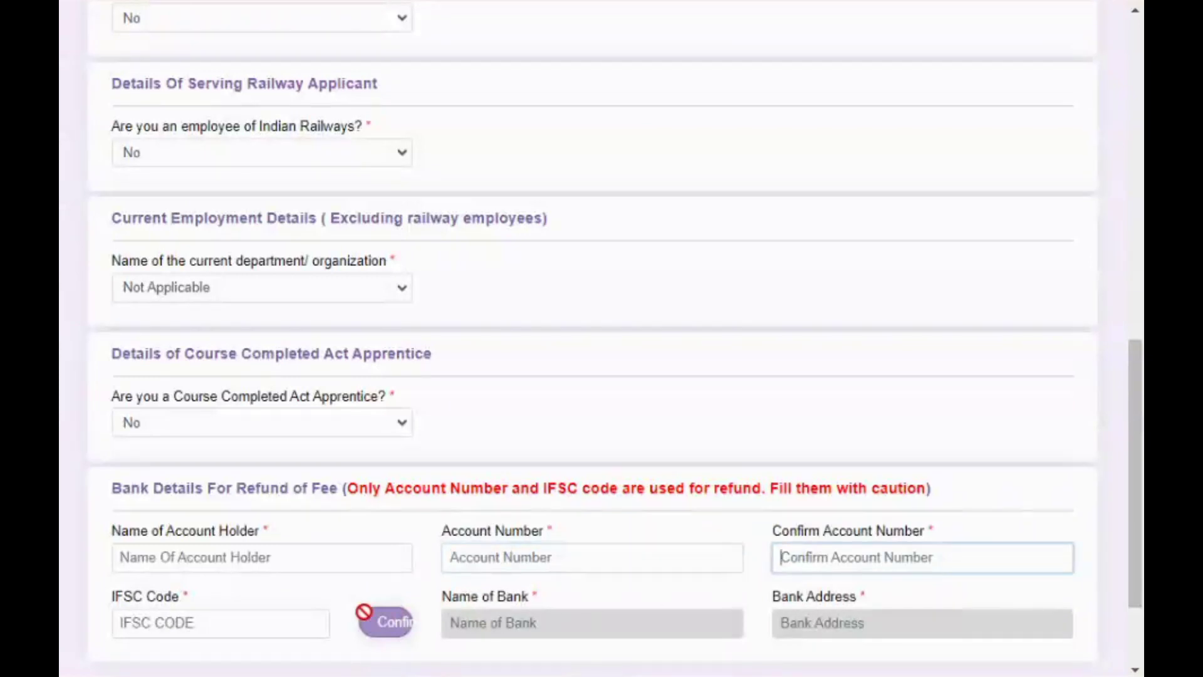
{"action": "left_click", "coordinate": [224, 621]}
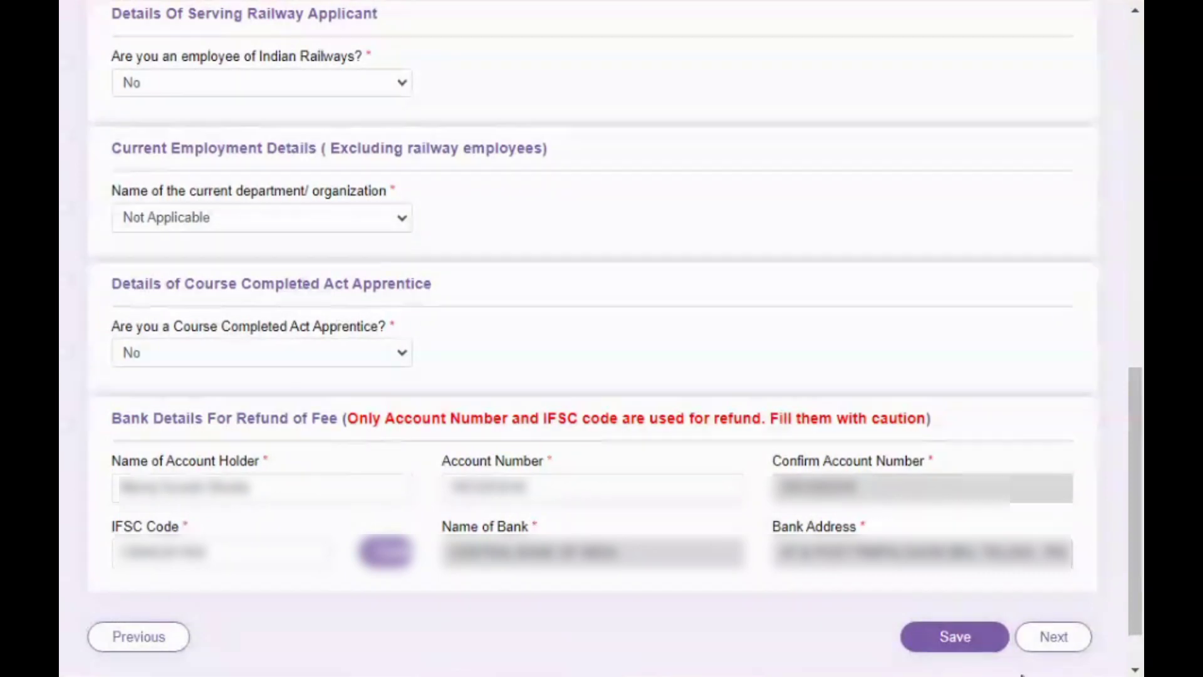
{"action": "left_click", "coordinate": [1054, 637]}
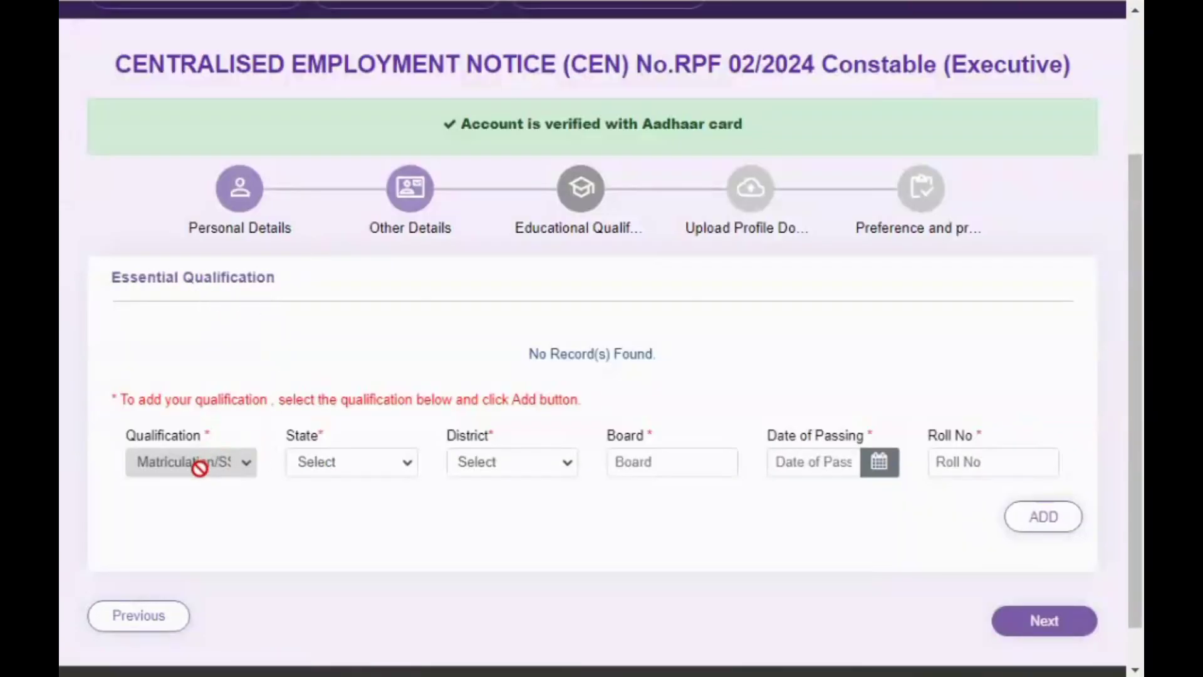
Set the state of the Matriculation/SSLC qualification to Maharashtra, choose the district and enter the board.
{"action": "scroll", "coordinate": [282, 469], "scroll_direction": "down", "scroll_amount": 1}
{"action": "left_click", "coordinate": [351, 412]}
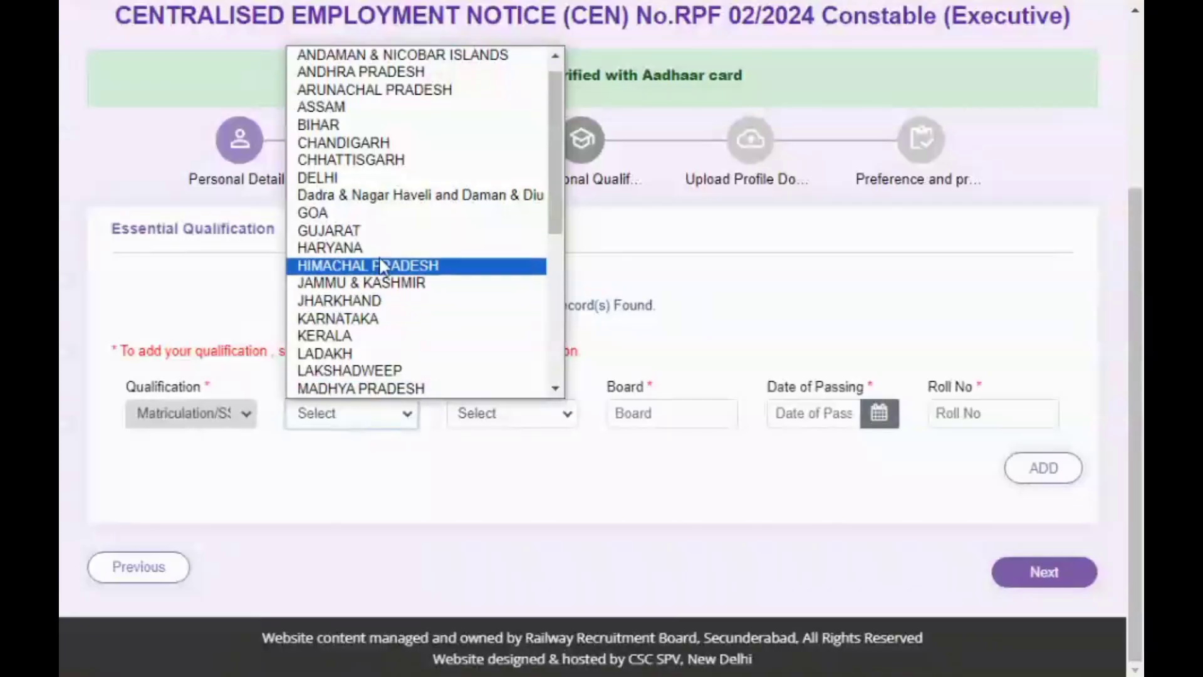
{"action": "scroll", "coordinate": [384, 267], "scroll_direction": "down", "scroll_amount": 3}
{"action": "left_click", "coordinate": [381, 197]}
{"action": "left_click", "coordinate": [506, 407]}
{"action": "left_click", "coordinate": [654, 426]}
{"action": "type", "text": "maha"}
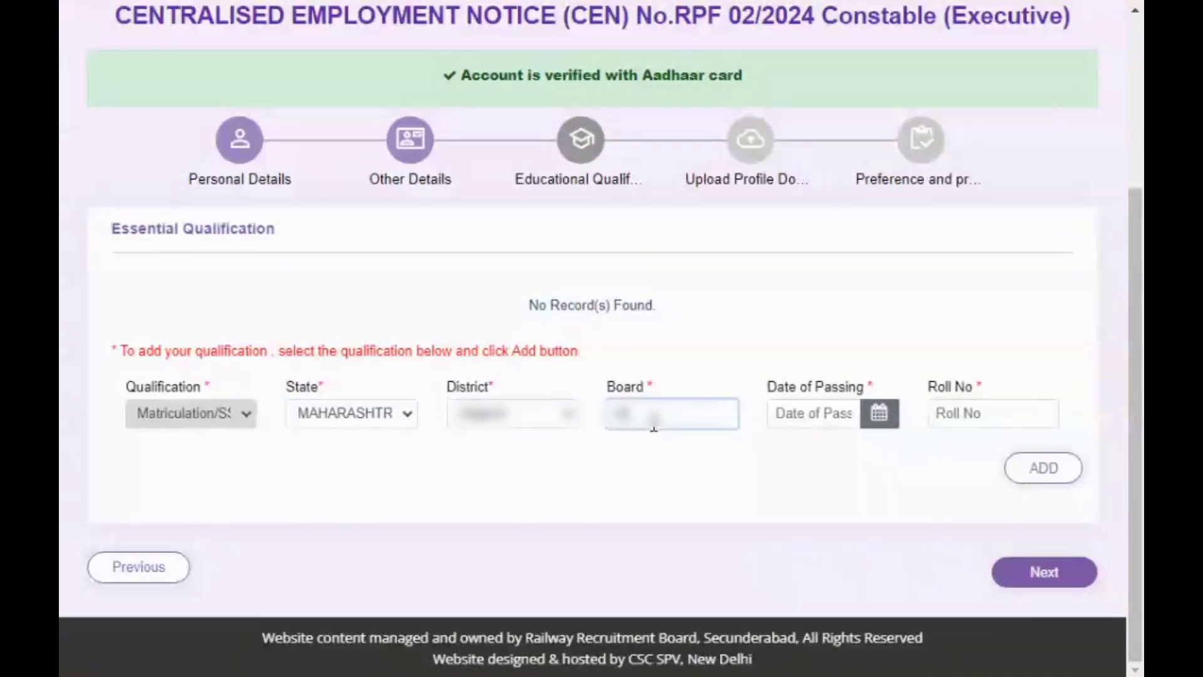
{"action": "type", "text": "oa"}
Enter the date of passing and the roll number, add the Matriculation/SSLC qualification, and continue to the profile document upload.
{"action": "left_click", "coordinate": [833, 414]}
{"action": "left_click", "coordinate": [877, 415]}
{"action": "left_click", "coordinate": [885, 414]}
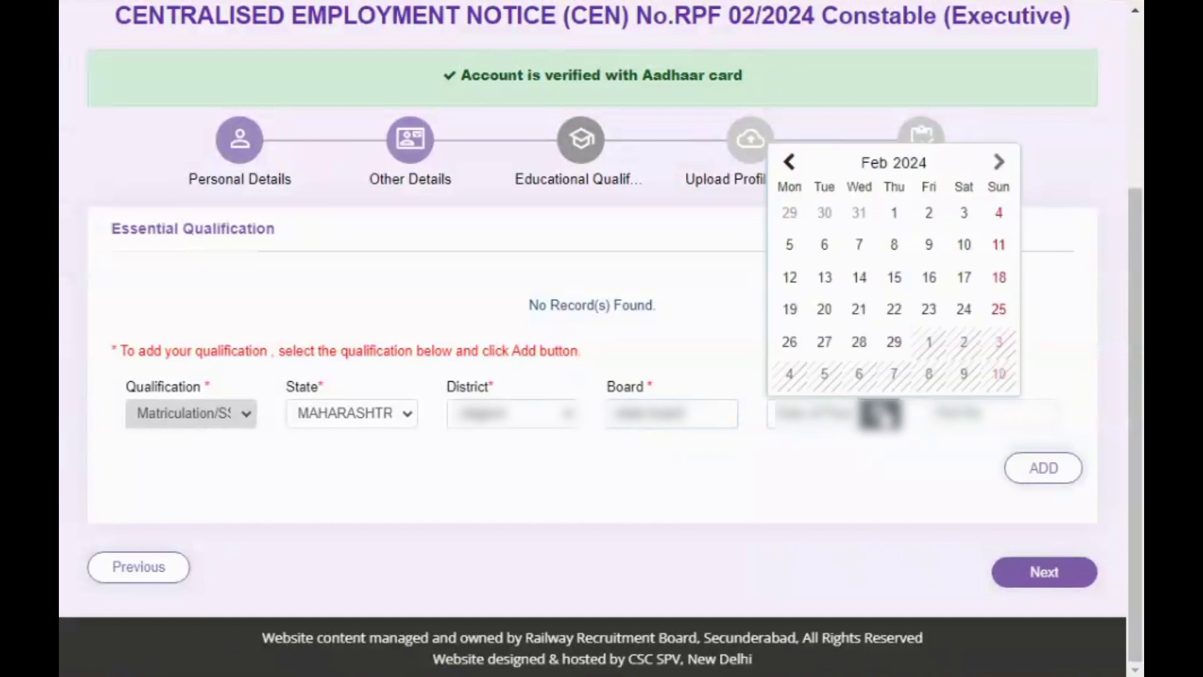
{"action": "left_click", "coordinate": [962, 415]}
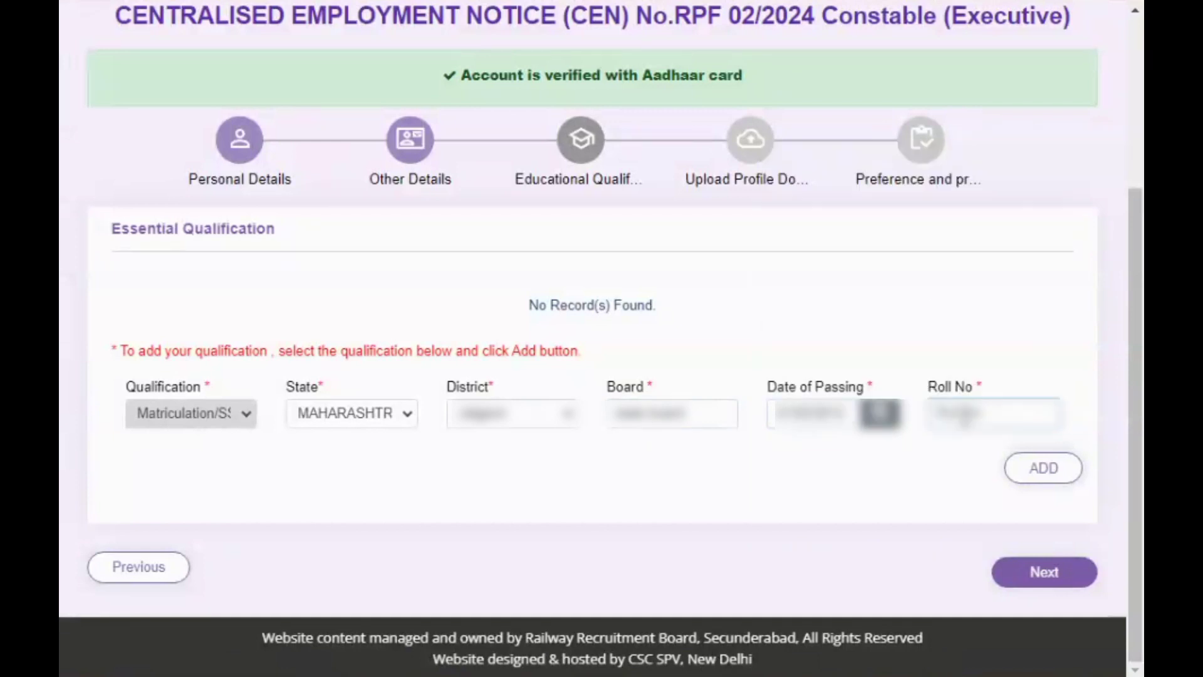
{"action": "type", "text": "118"}
{"action": "type", "text": "8"}
{"action": "left_click", "coordinate": [1038, 477]}
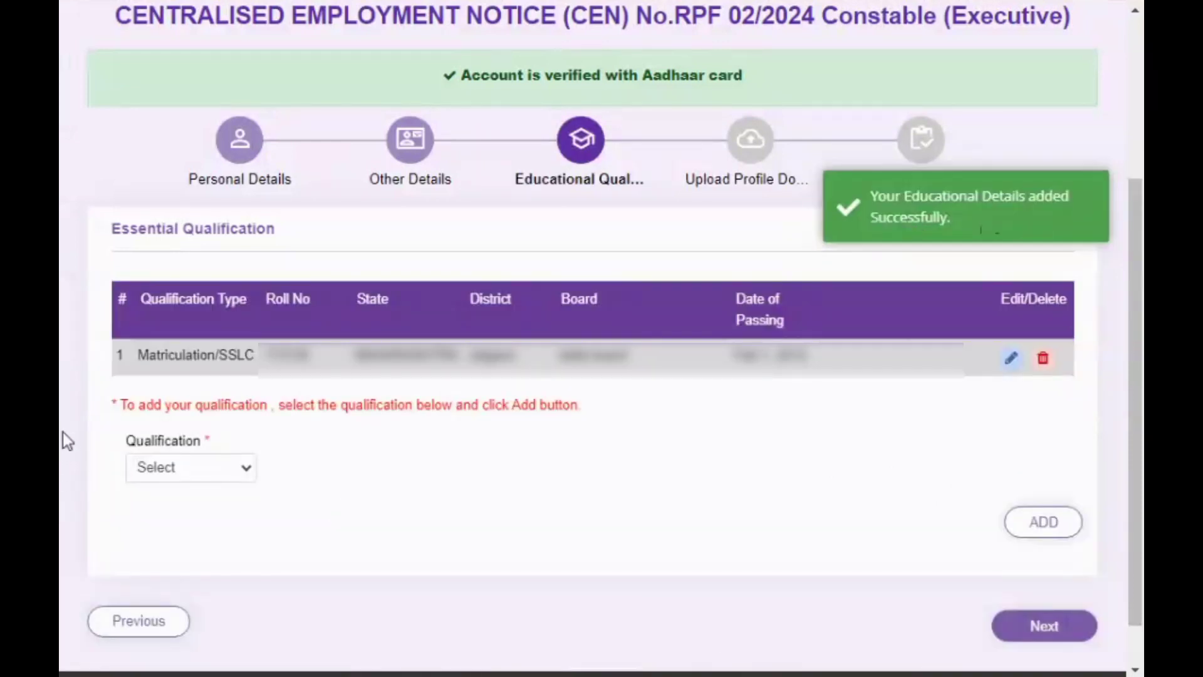
{"action": "left_click", "coordinate": [129, 467]}
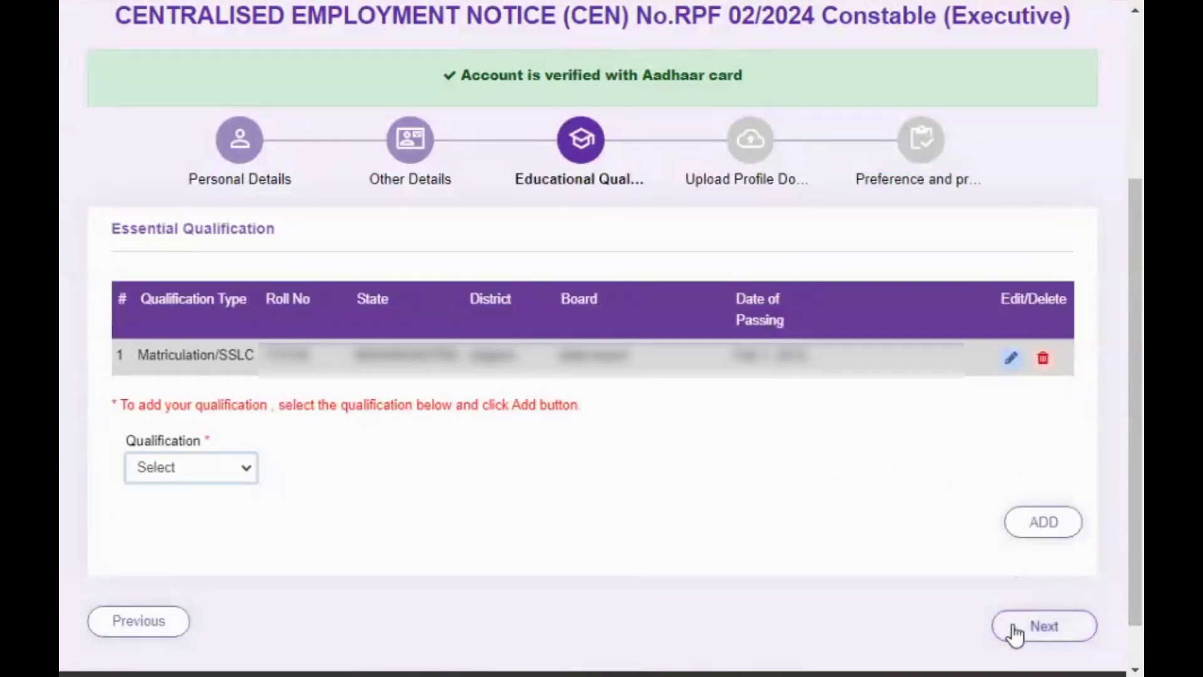
{"action": "left_click", "coordinate": [1017, 629]}
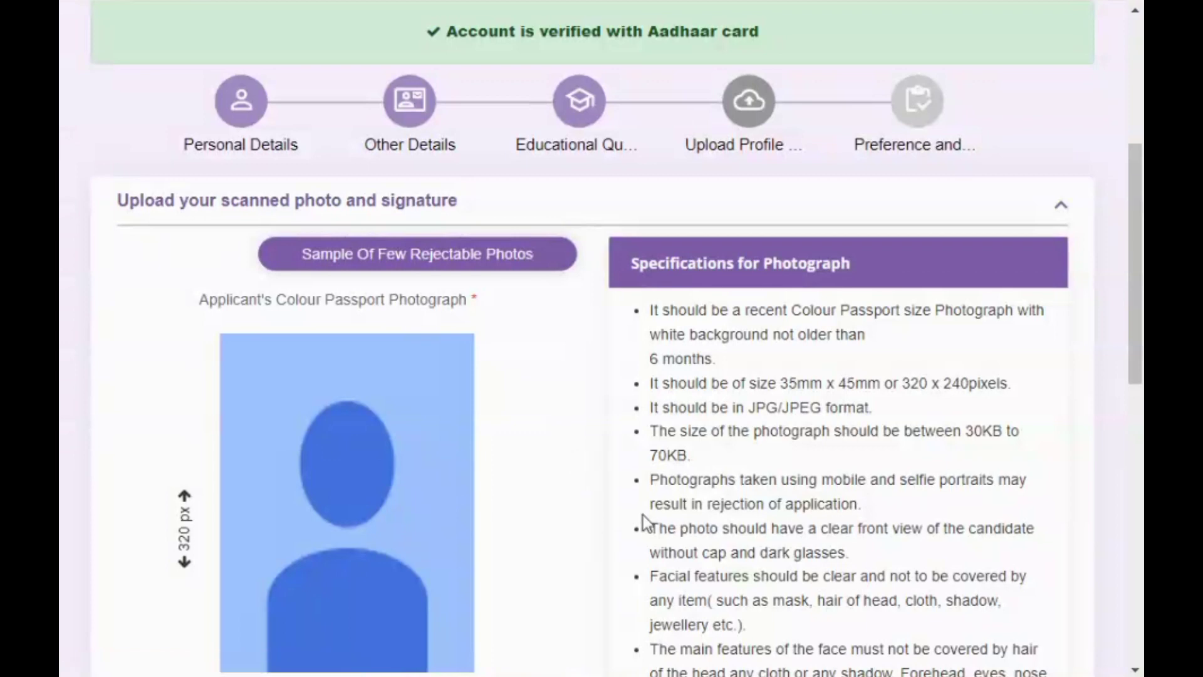
Upload mnj-removebg-preview.jpg as the passport photograph along with the signature image, and continue to the preference and declaration page.
{"action": "left_click_drag", "start_coordinate": [1135, 373], "coordinate": [1135, 446]}
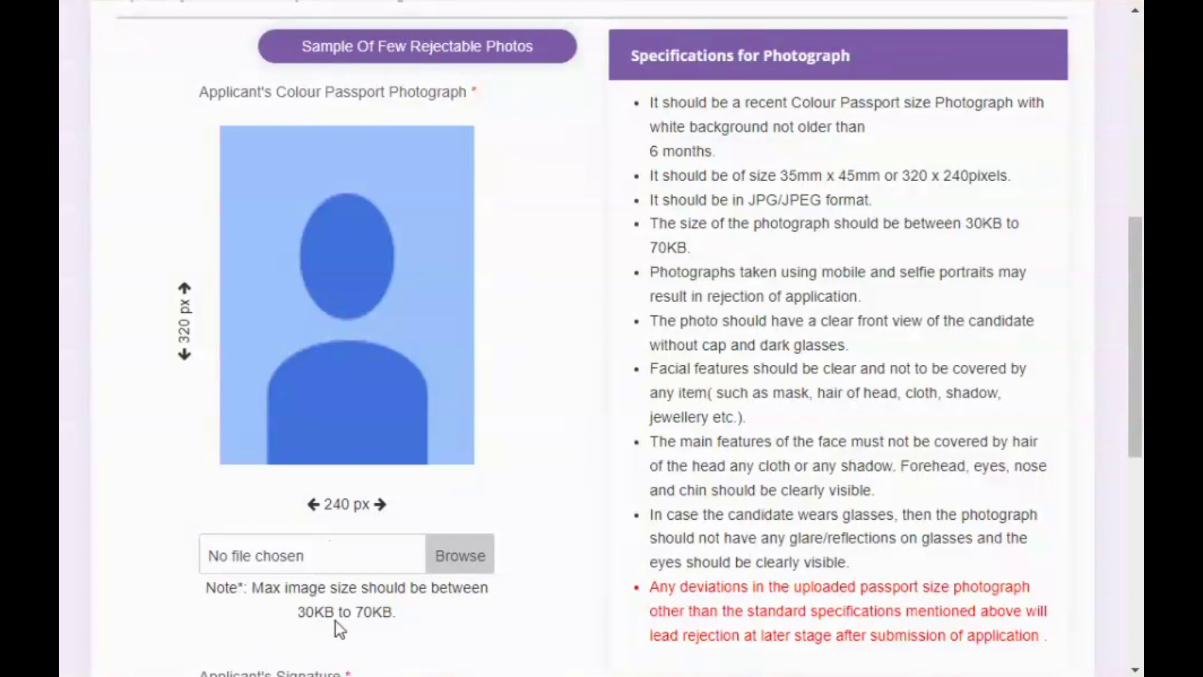
{"action": "scroll", "coordinate": [1135, 424], "scroll_direction": "down", "scroll_amount": 1}
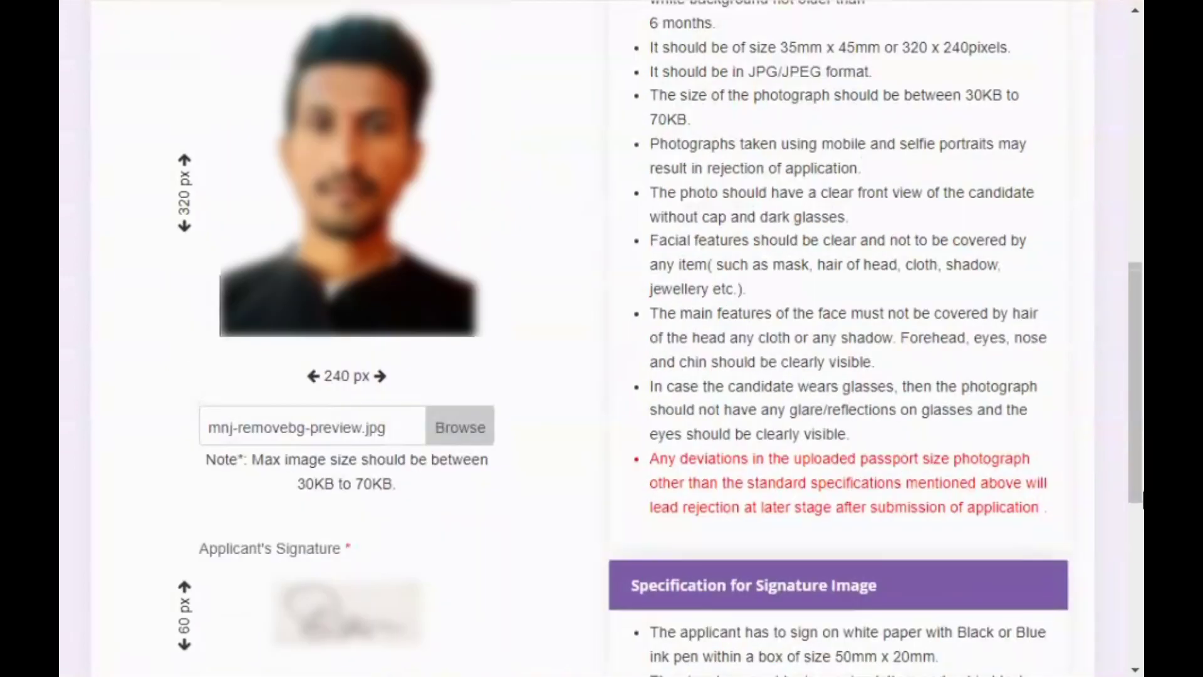
{"action": "scroll", "coordinate": [1069, 612], "scroll_direction": "down", "scroll_amount": 5}
{"action": "left_click", "coordinate": [1068, 611]}
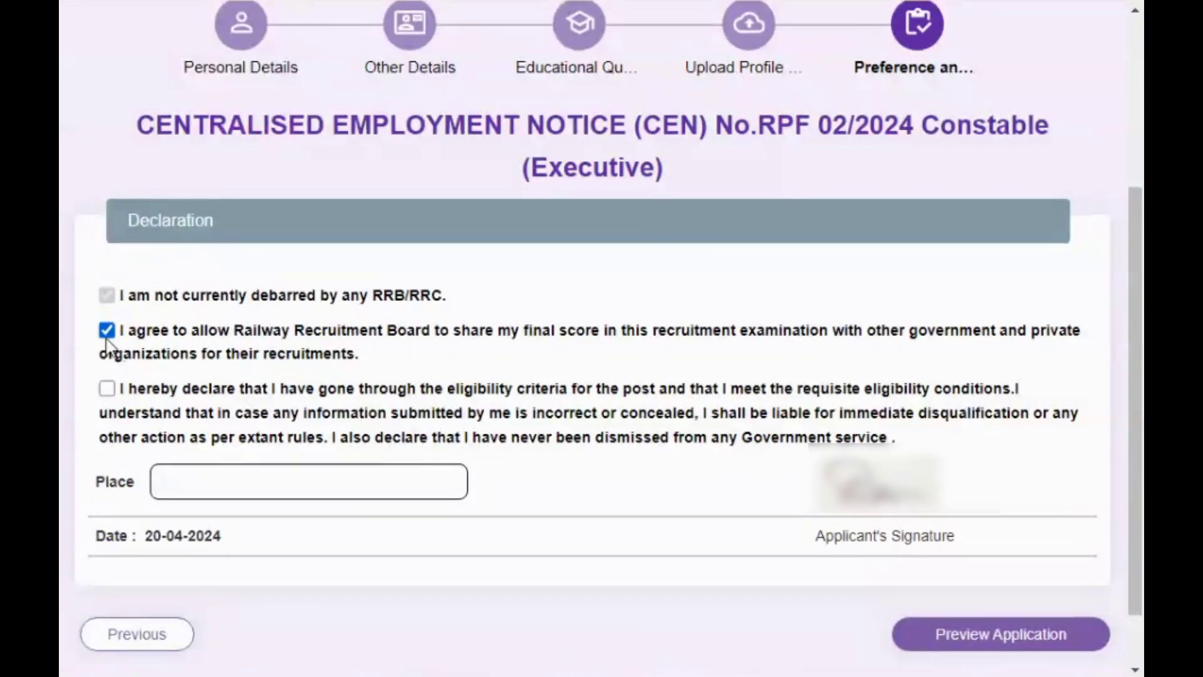
Accept the score-sharing and eligibility declarations, fill in the place, and review the full application preview.
{"action": "left_click", "coordinate": [107, 388]}
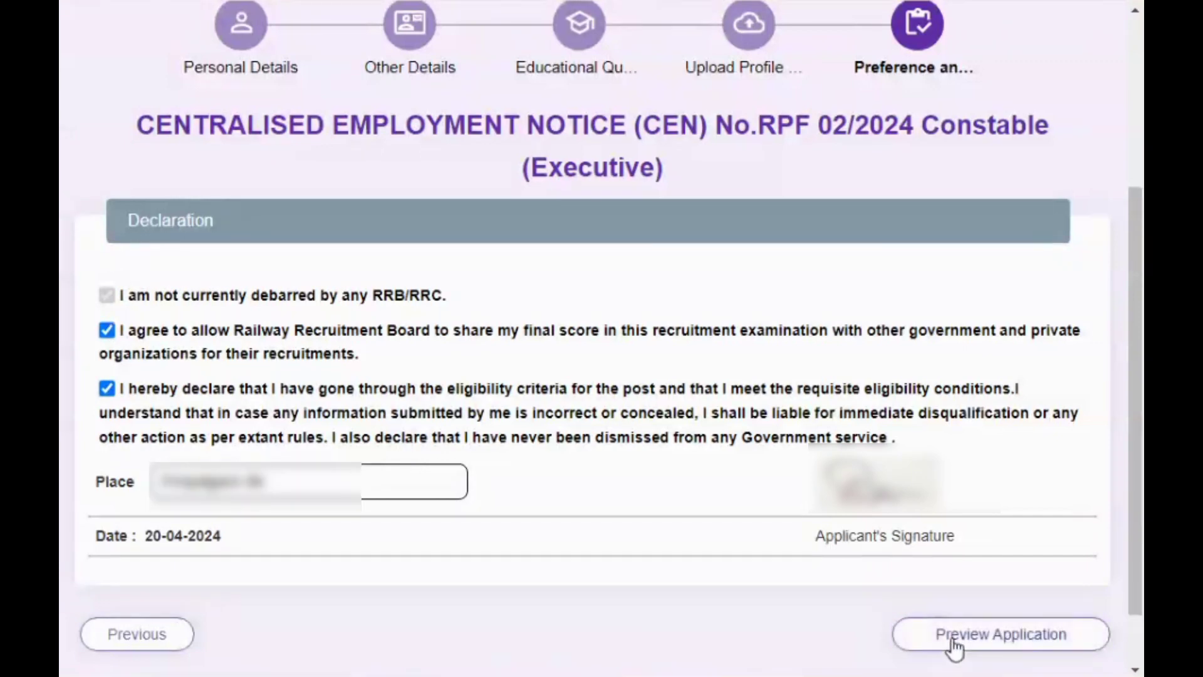
{"action": "left_click", "coordinate": [951, 637]}
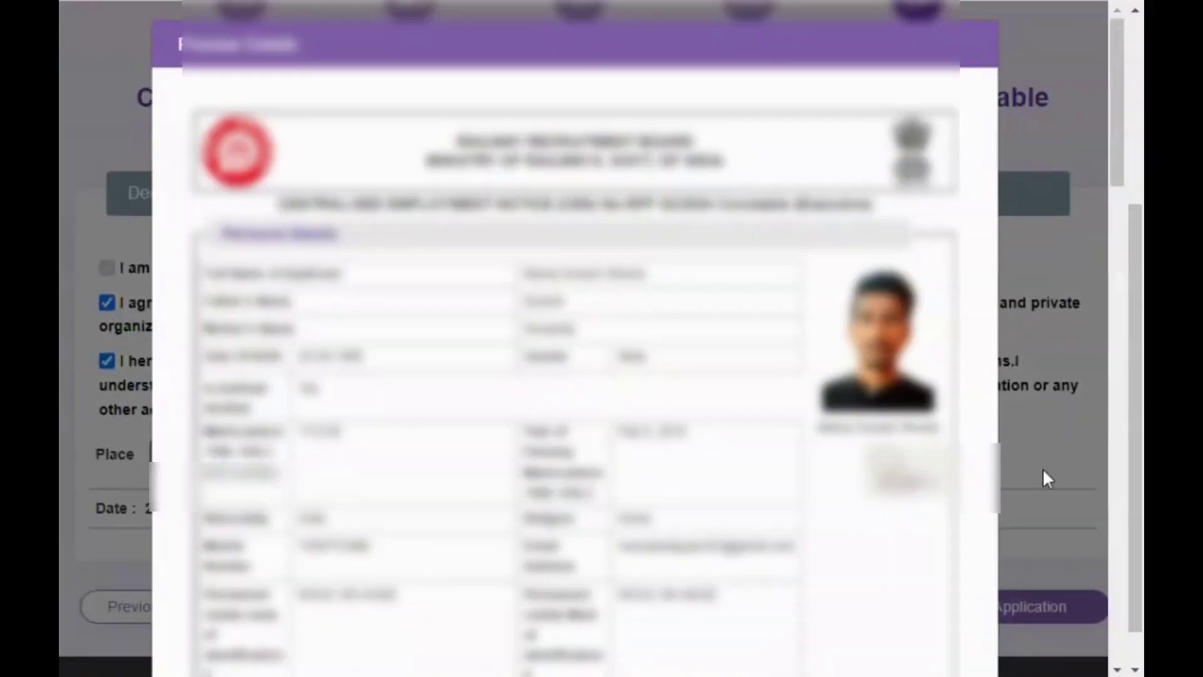
{"action": "scroll", "coordinate": [1043, 470], "scroll_direction": "down", "scroll_amount": 2}
{"action": "scroll", "coordinate": [1042, 471], "scroll_direction": "down", "scroll_amount": 10}
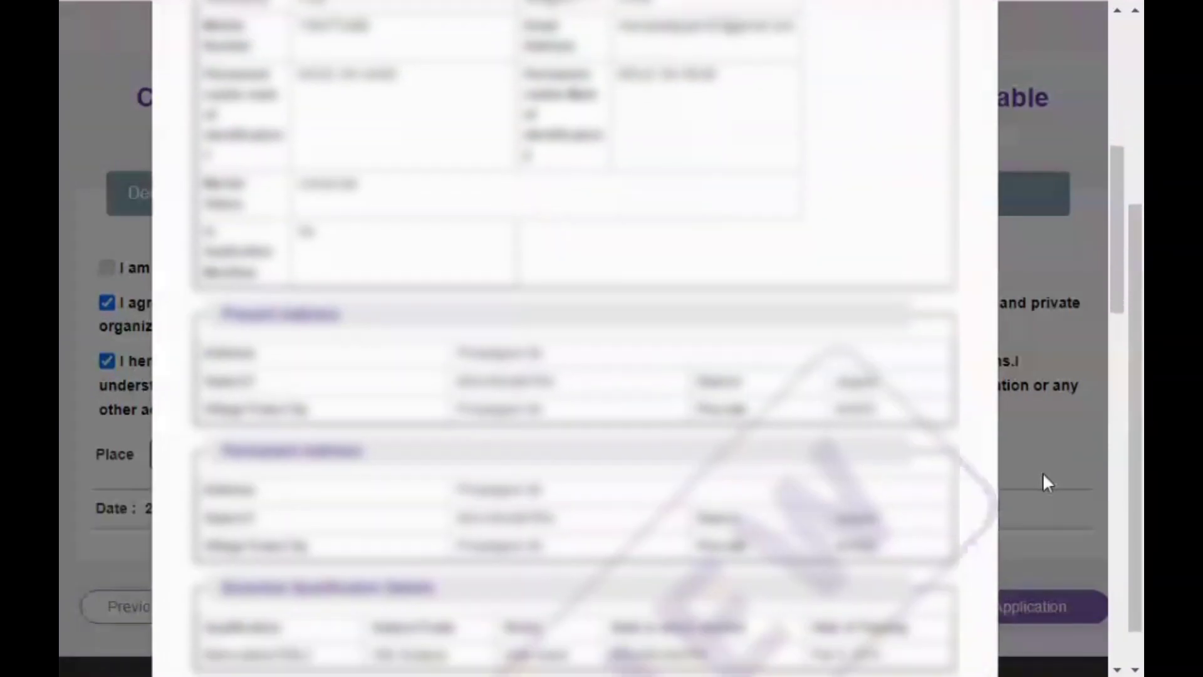
{"action": "scroll", "coordinate": [1043, 475], "scroll_direction": "down", "scroll_amount": 15}
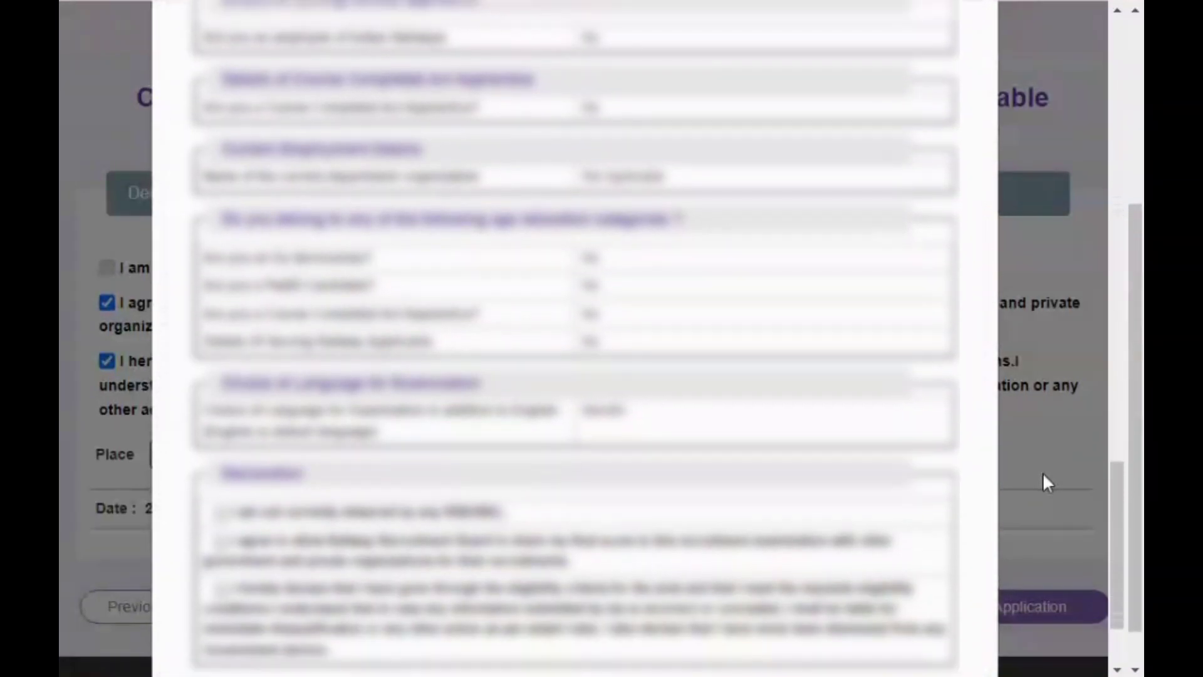
{"action": "scroll", "coordinate": [1043, 476], "scroll_direction": "down", "scroll_amount": 3}
Declare the previewed details re-checked and correct, and submit the application.
{"action": "left_click", "coordinate": [397, 591]}
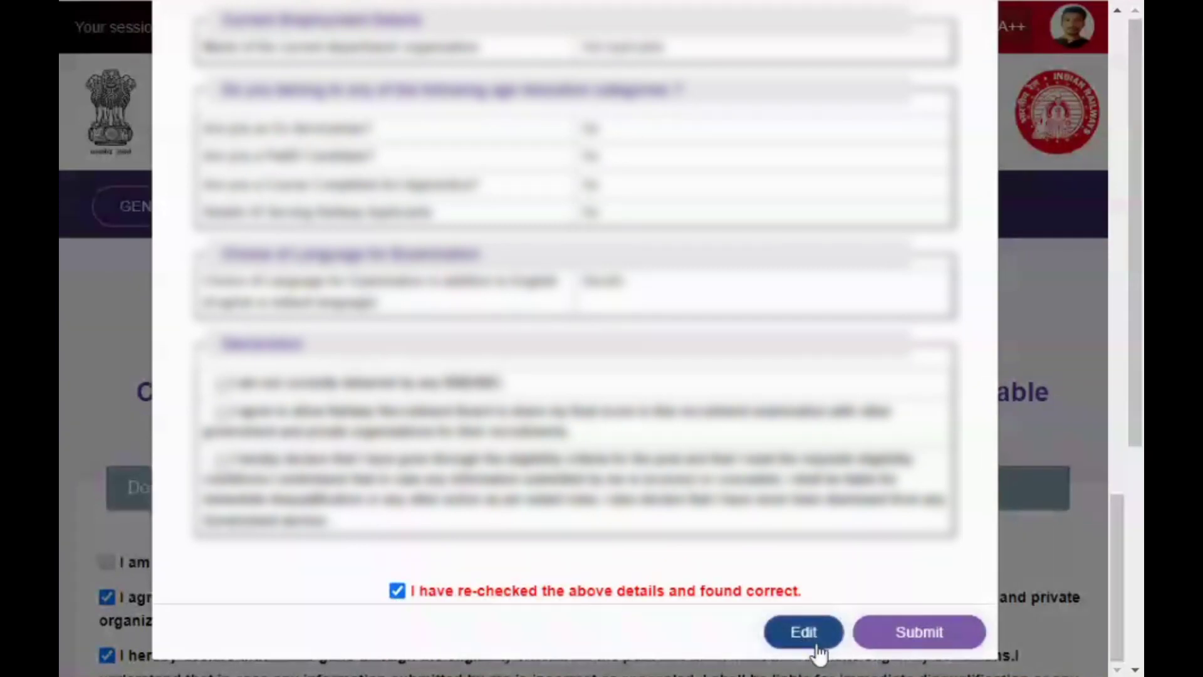
{"action": "left_click", "coordinate": [929, 640]}
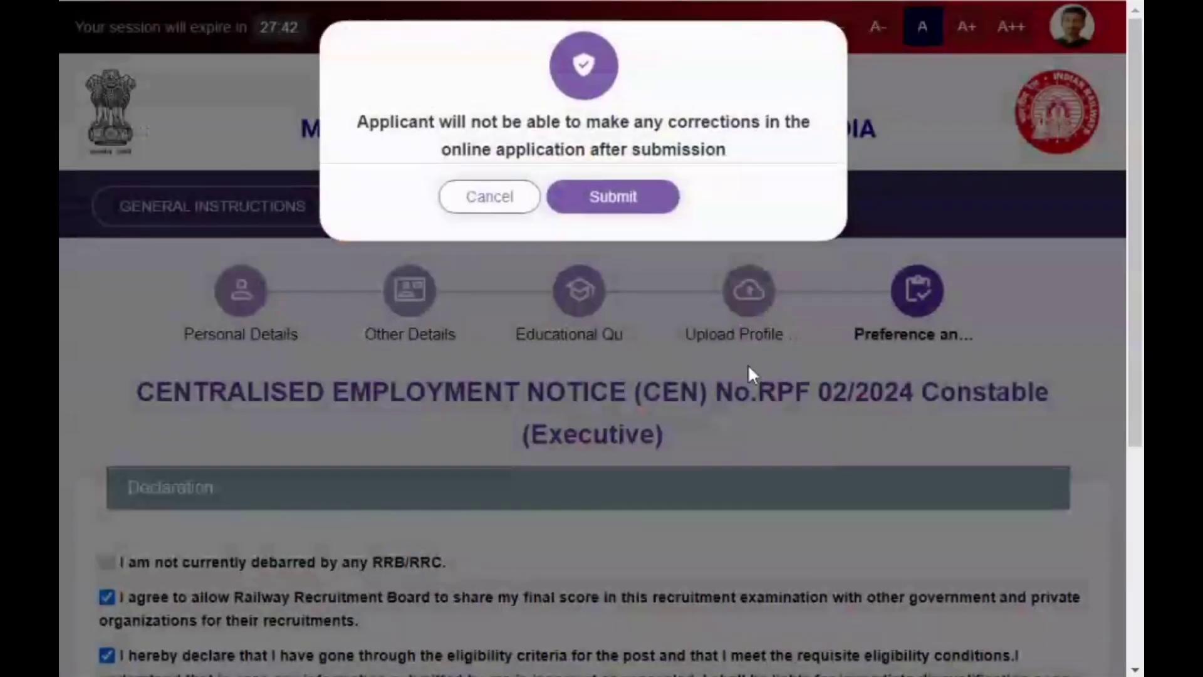
{"action": "left_click", "coordinate": [619, 210]}
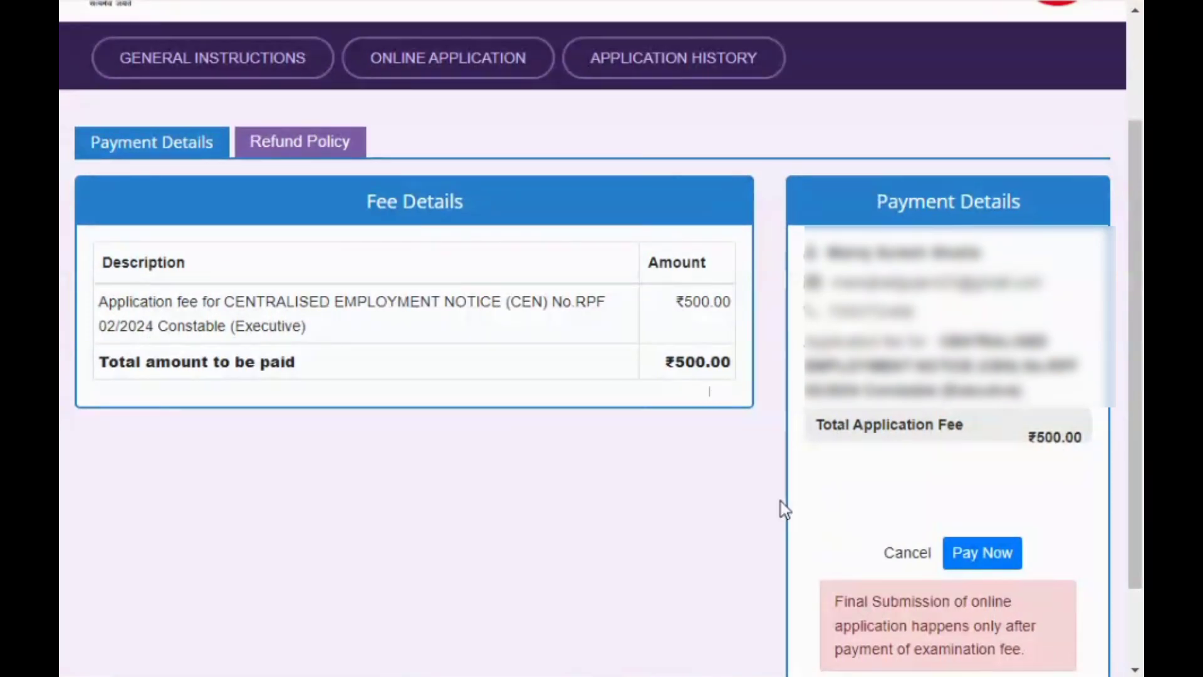
Proceed to pay the ₹500.00 application fee and choose Debit/Credit Card as the payment method.
{"action": "left_click", "coordinate": [981, 557]}
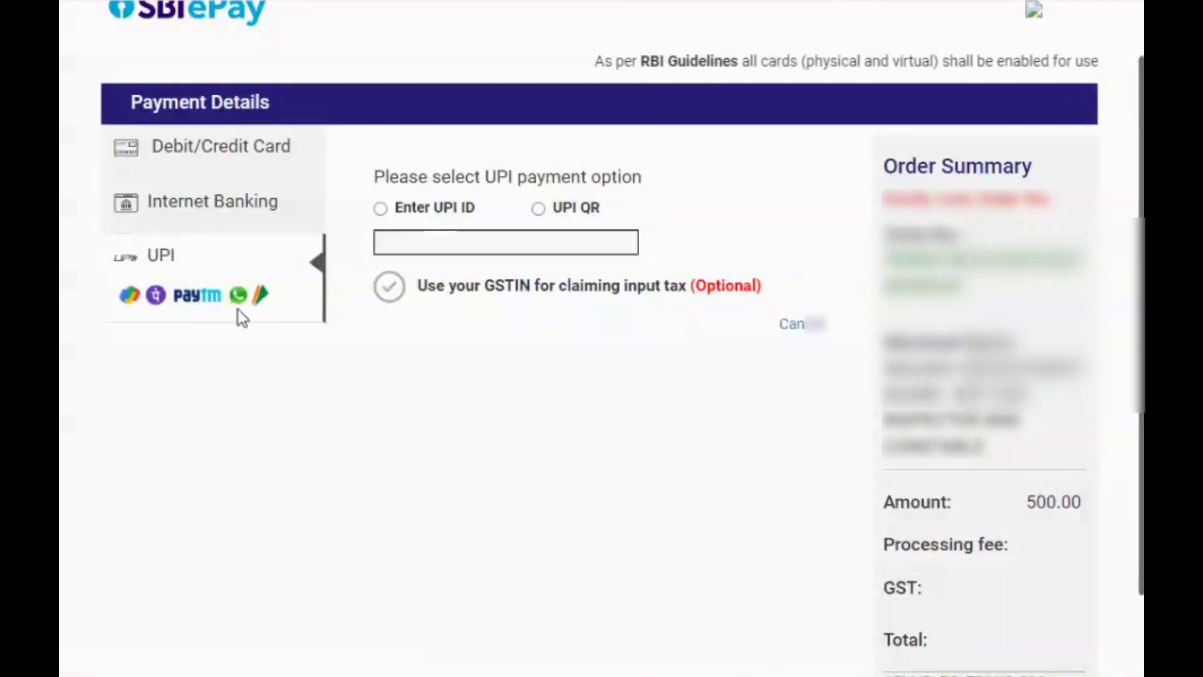
{"action": "left_click", "coordinate": [201, 160]}
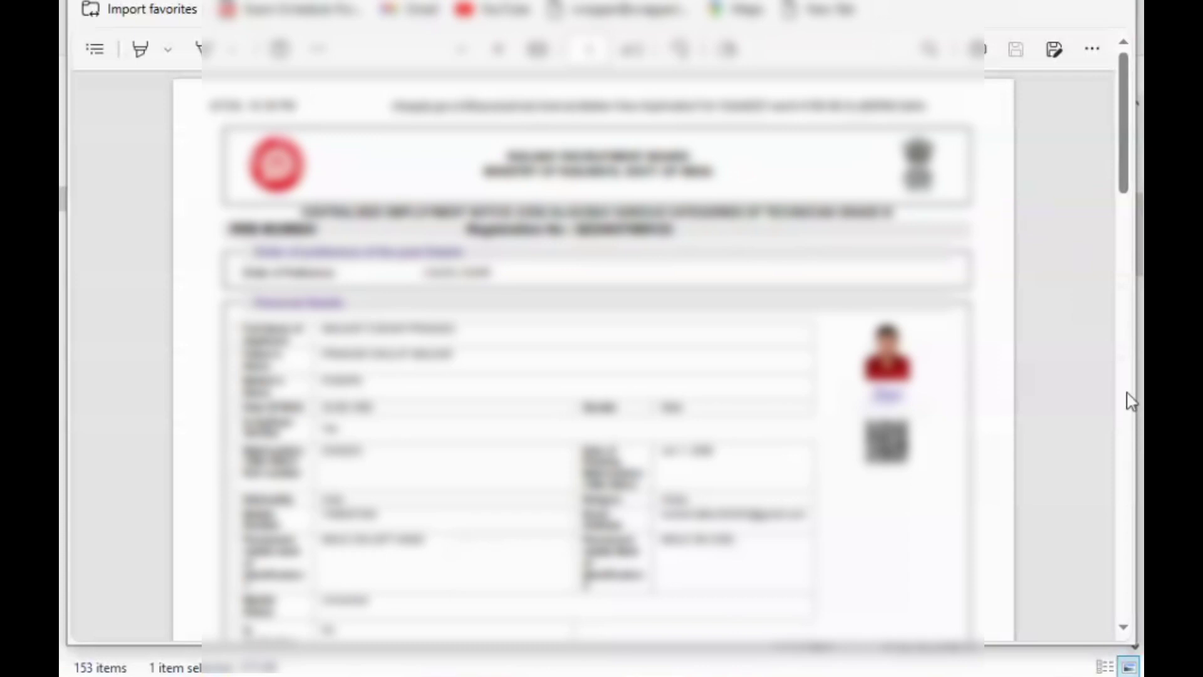
Look through the pages of the submitted application printout, from the personal details to the other details.
{"action": "scroll", "coordinate": [1131, 401], "scroll_direction": "down", "scroll_amount": 3}
{"action": "scroll", "coordinate": [1131, 401], "scroll_direction": "up", "scroll_amount": 3}
{"action": "scroll", "coordinate": [1132, 401], "scroll_direction": "down", "scroll_amount": 3}
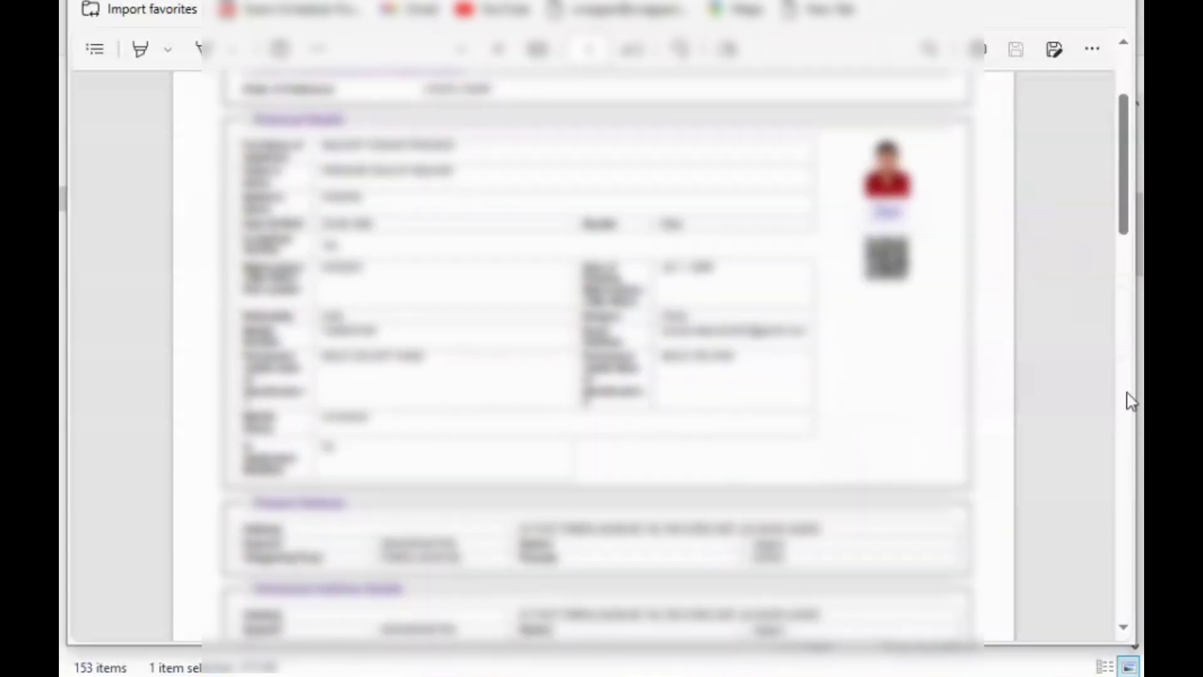
{"action": "scroll", "coordinate": [1132, 400], "scroll_direction": "down", "scroll_amount": 10}
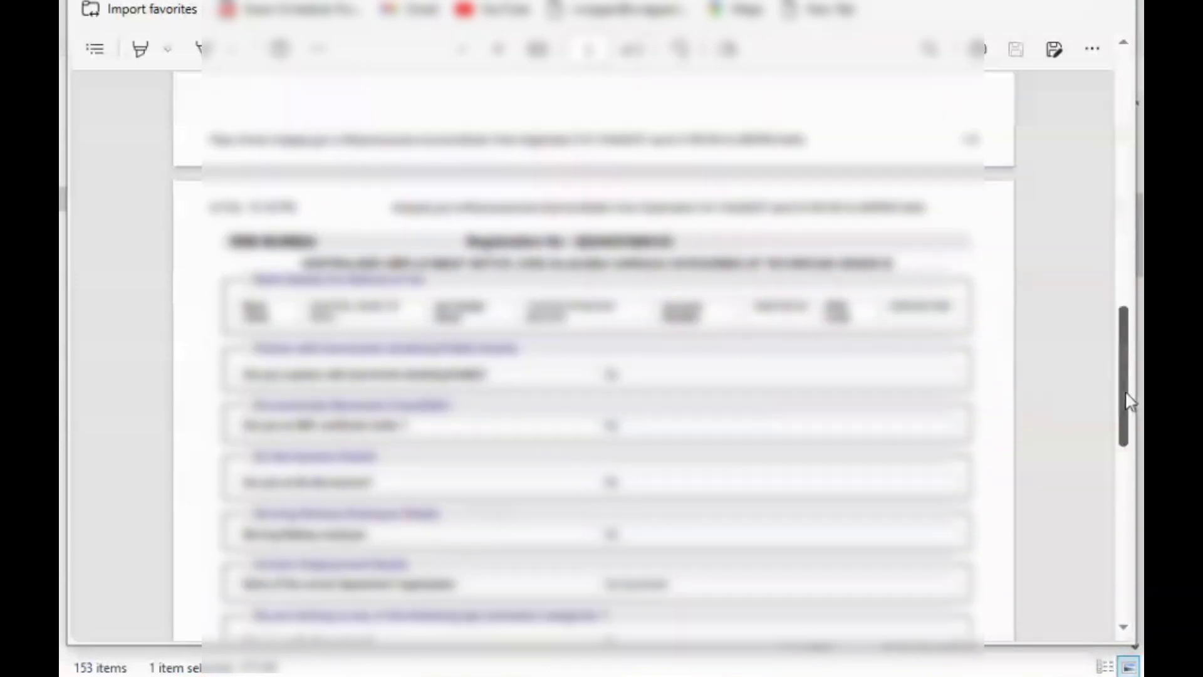
{"action": "scroll", "coordinate": [1128, 401], "scroll_direction": "down", "scroll_amount": 5}
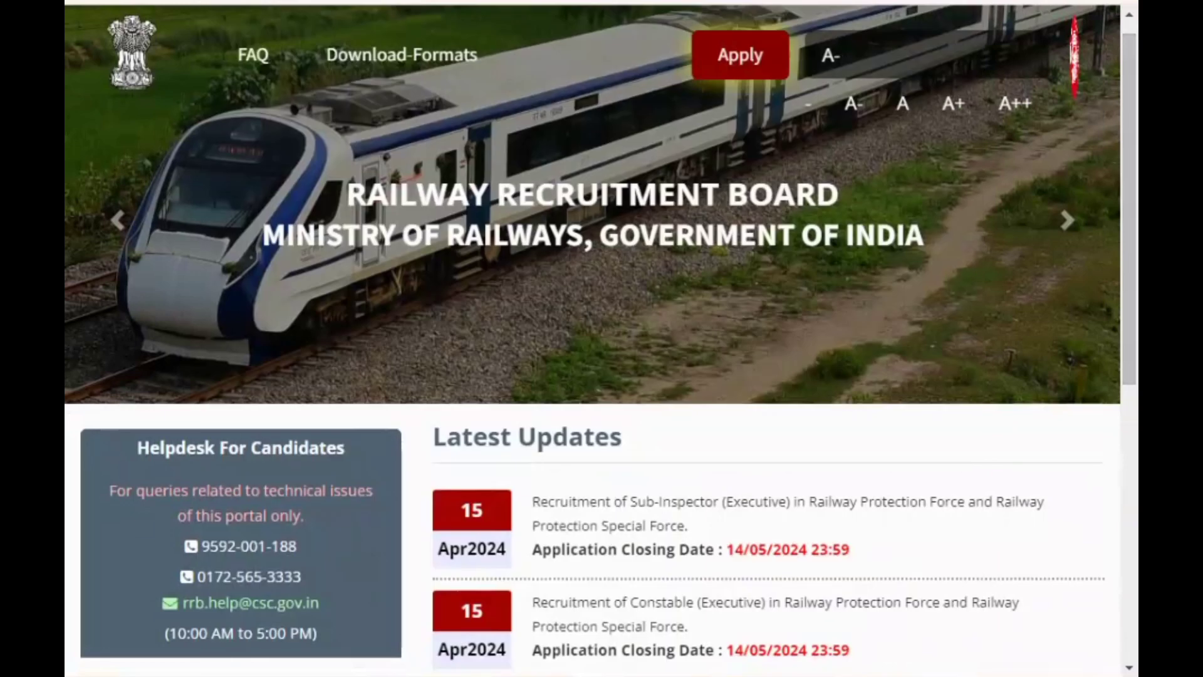